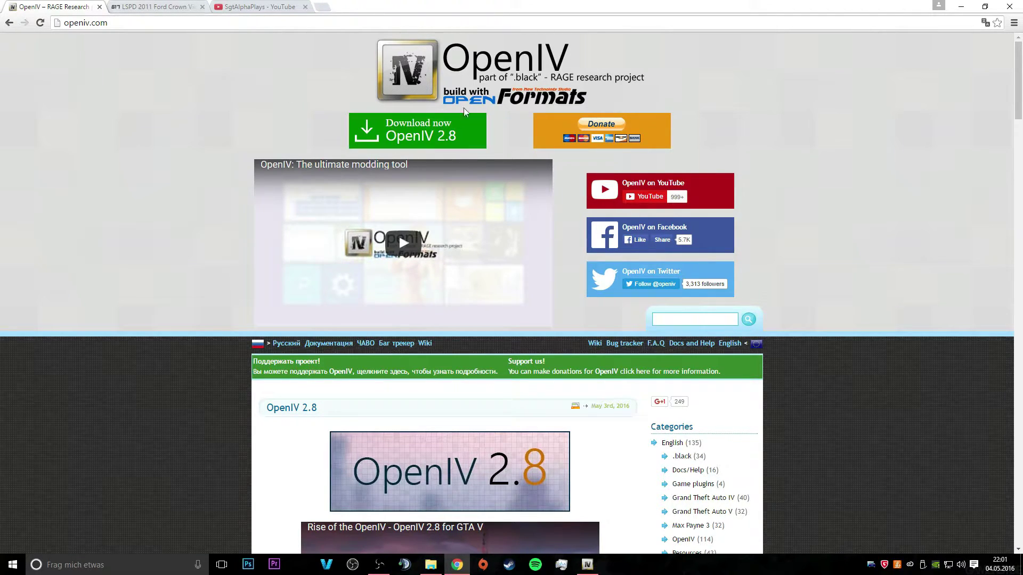
# Look over the OpenIV 2.8 download page and switch to the LSPD 2011 Ford Crown Victoria mod page
pyautogui.scroll(-4, 399, 230)
pyautogui.scroll(4, 399, 219)
pyautogui.click(168, 7)
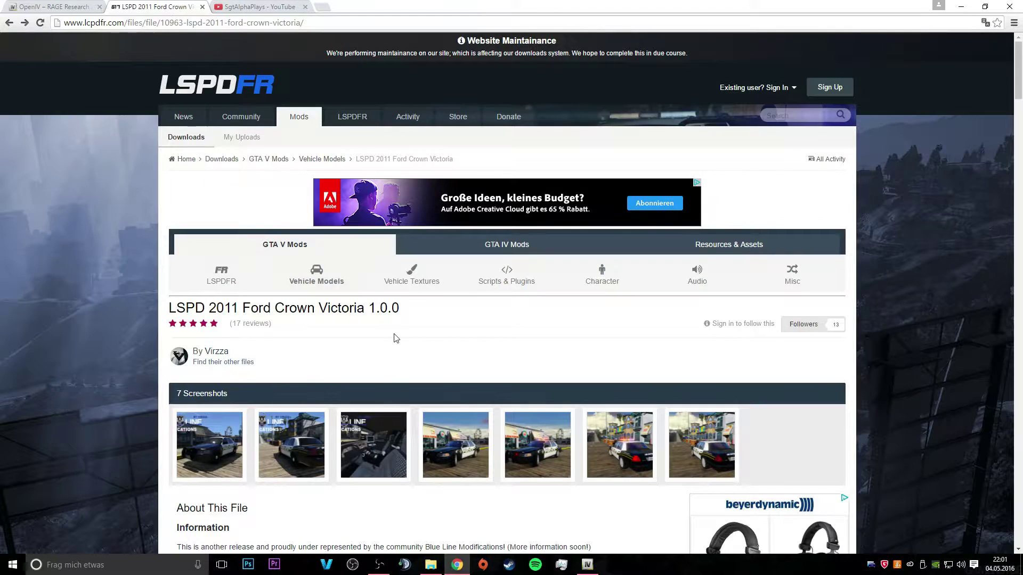
# Examine the Crown Victoria mod's screenshots, description, installation path and file information
pyautogui.scroll(-11, 394, 338)
pyautogui.scroll(11, 398, 379)
pyautogui.moveTo(170, 308); pyautogui.dragTo(198, 308)
pyautogui.click(345, 334)
pyautogui.scroll(-8, 374, 310)
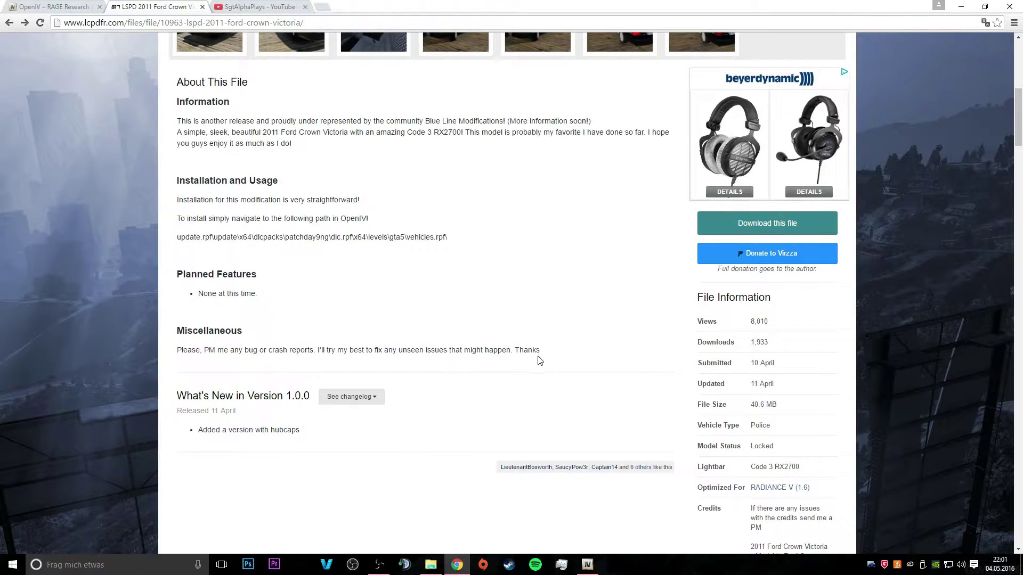
pyautogui.scroll(4, 538, 363)
pyautogui.scroll(2, 401, 112)
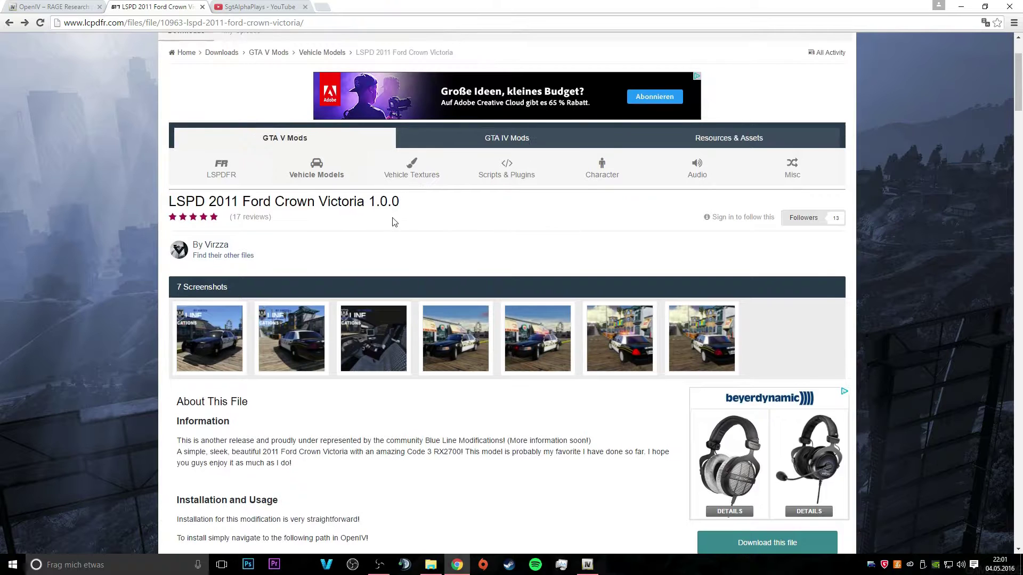
pyautogui.scroll(-4, 647, 253)
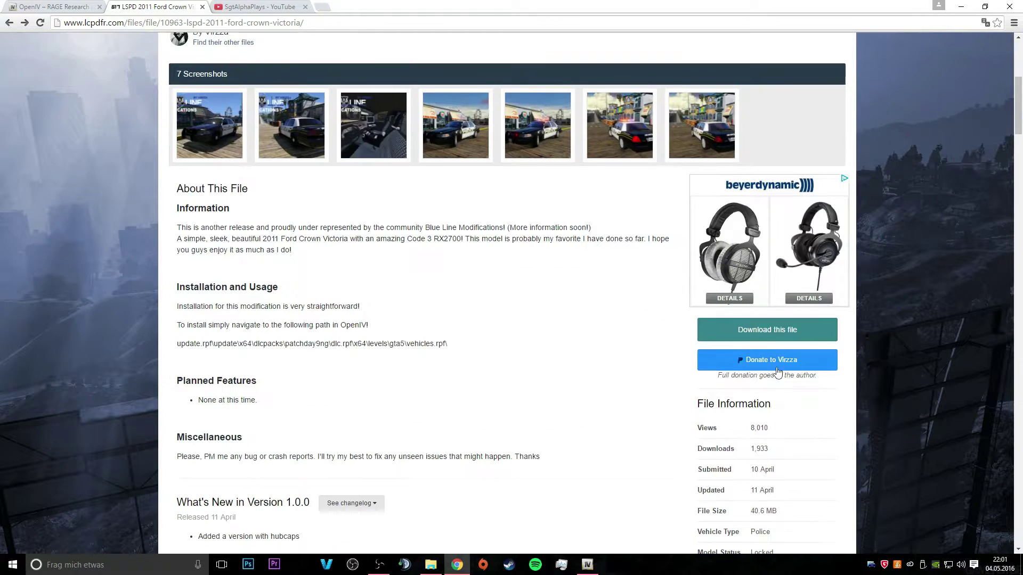
# Request the download of LSPD CVPI 1.0 with Hubcaps.zip up to the security check, and return to the mod page
pyautogui.click(756, 330)
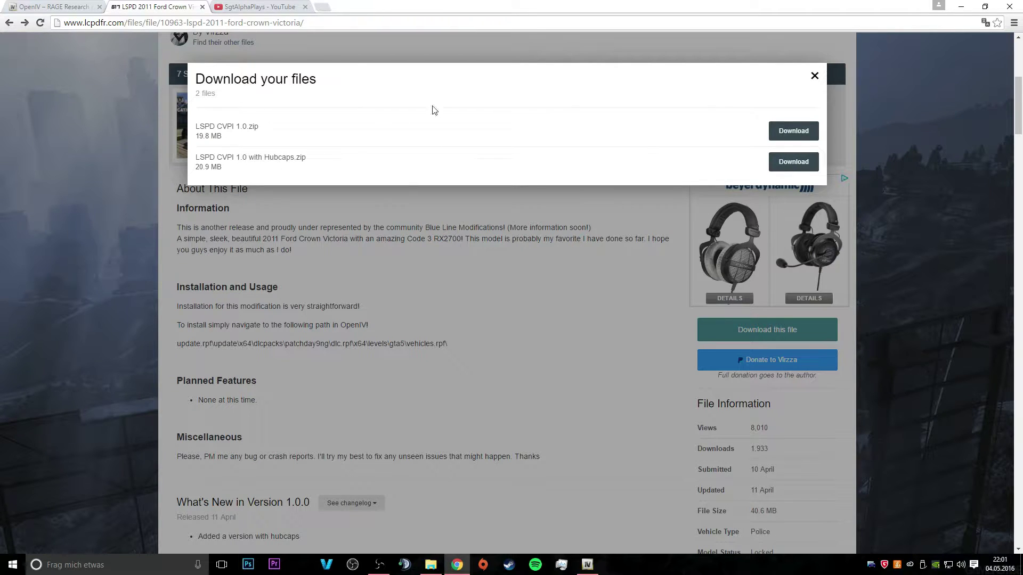
pyautogui.click(790, 161)
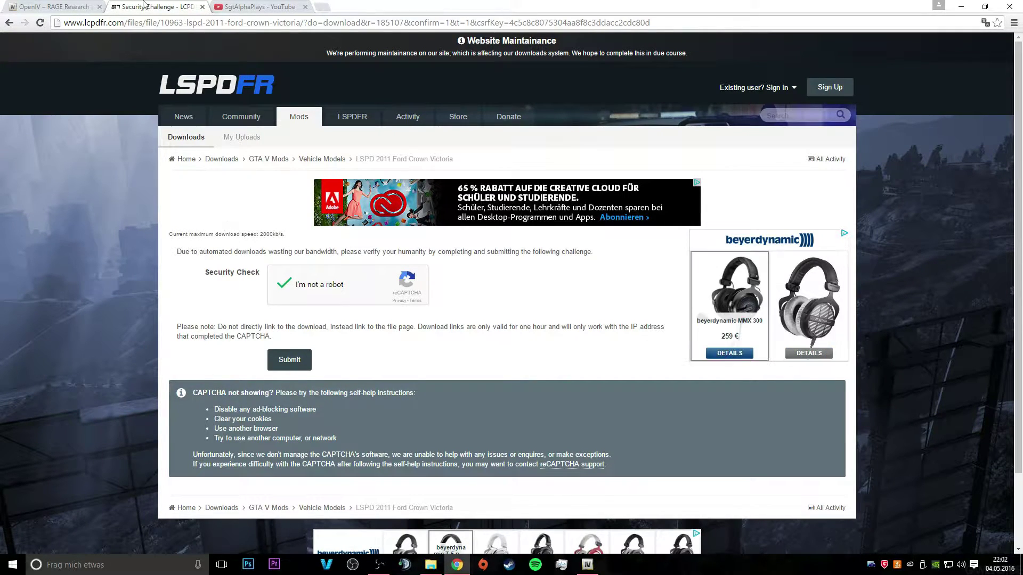
pyautogui.click(64, 6)
pyautogui.click(122, 6)
pyautogui.hotkey('alt', 'Left')
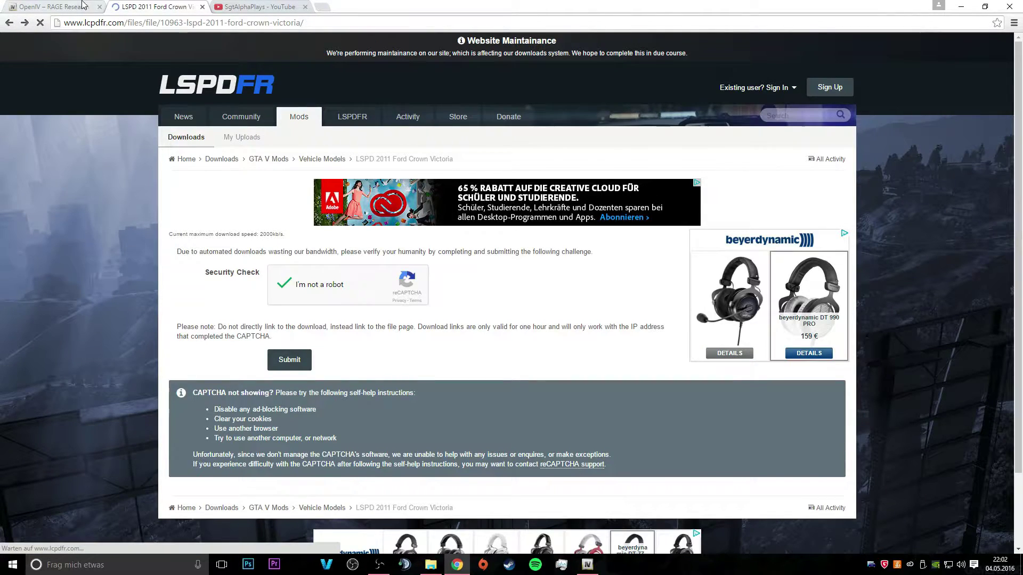
# Close the OpenIV and LSPDFR web pages and minimize the browser to show the desktop
pyautogui.click(100, 7)
pyautogui.click(99, 7)
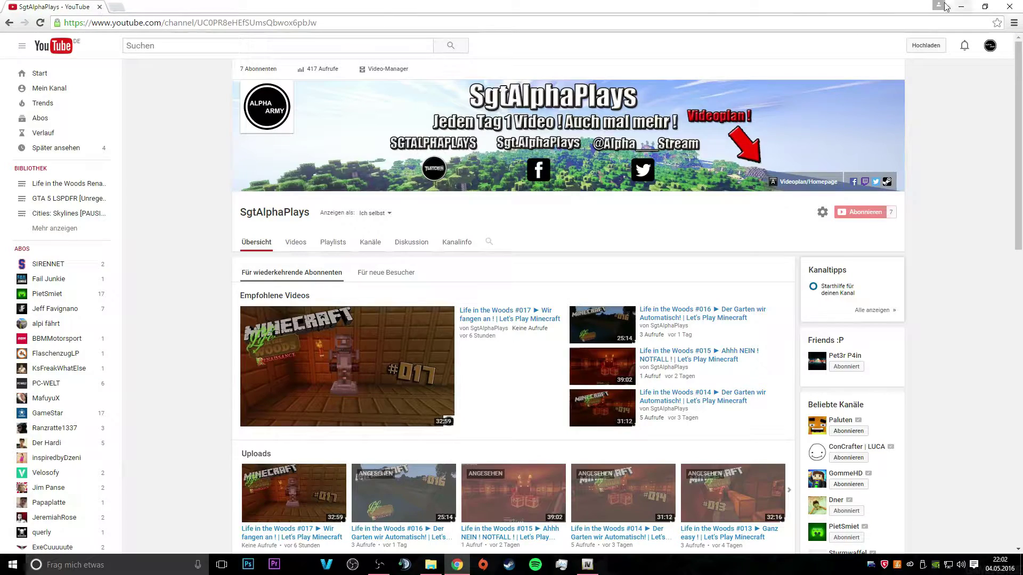
pyautogui.click(961, 6)
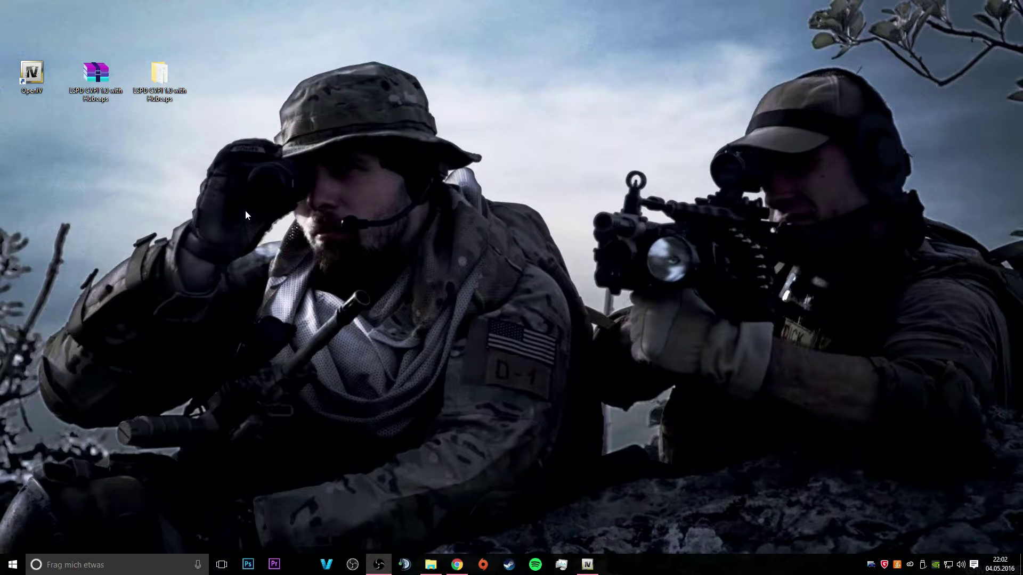
# Launch OpenIV from the desktop to bring up its game and platform selection
pyautogui.moveTo(254, 208); pyautogui.dragTo(32, 65)
pyautogui.moveTo(76, 79)
pyautogui.mouseDown()
pyautogui.moveTo(149, 110)
pyautogui.moveTo(468, 141)
pyautogui.moveTo(441, 48)
pyautogui.moveTo(75, 79)
pyautogui.mouseUp()
pyautogui.doubleClick(19, 70)
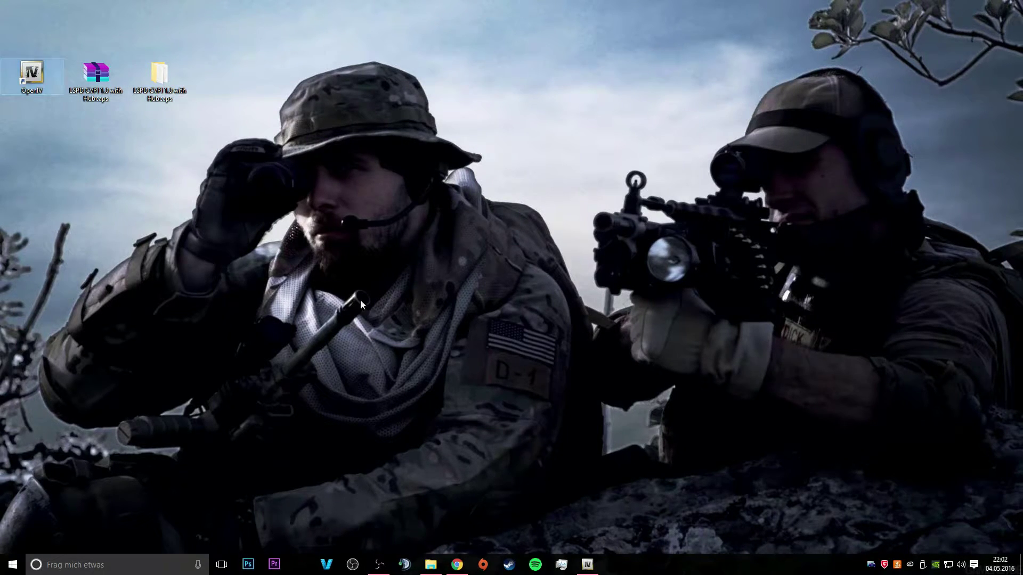
pyautogui.click(606, 412)
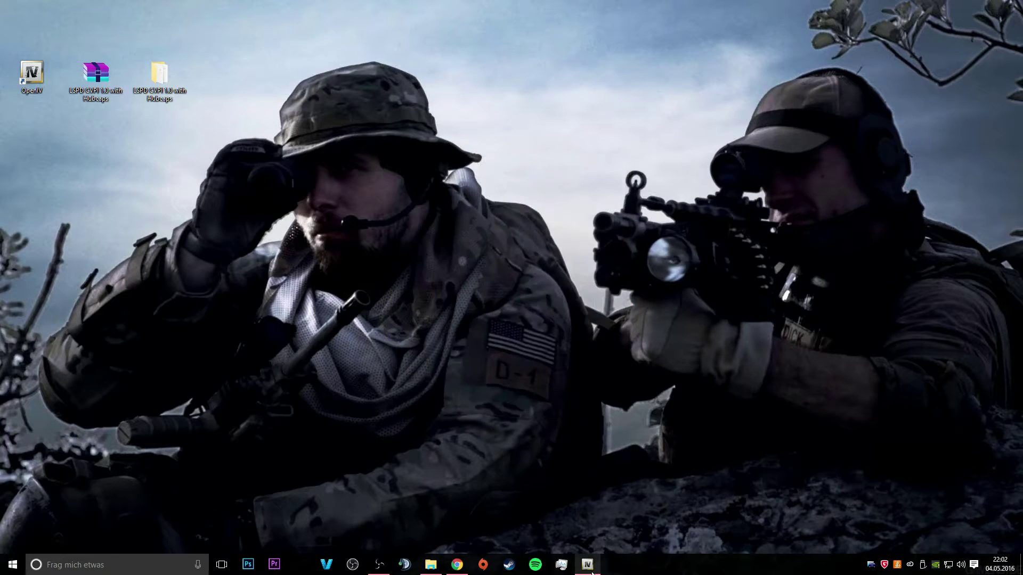
pyautogui.rightClick(588, 565)
pyautogui.doubleClick(33, 85)
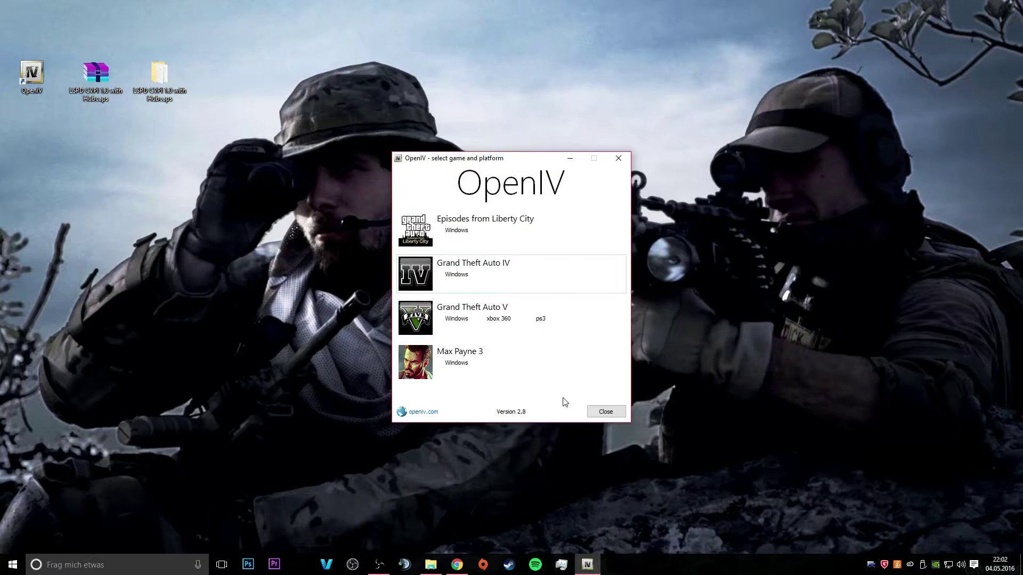
# Look through the Programme (x86) folder on drive C: as a possible game installation location
pyautogui.rightClick(431, 565)
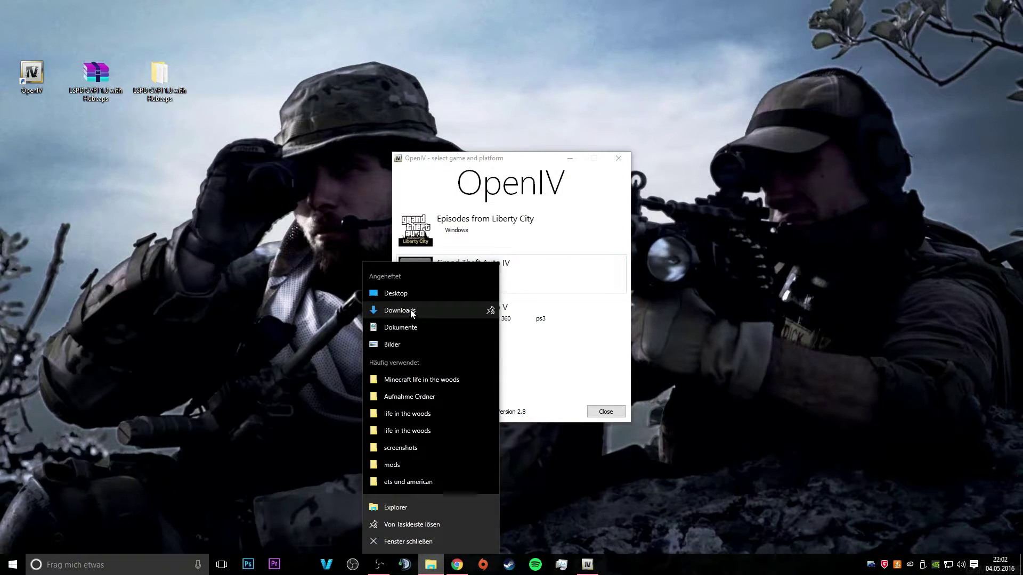
pyautogui.click(407, 327)
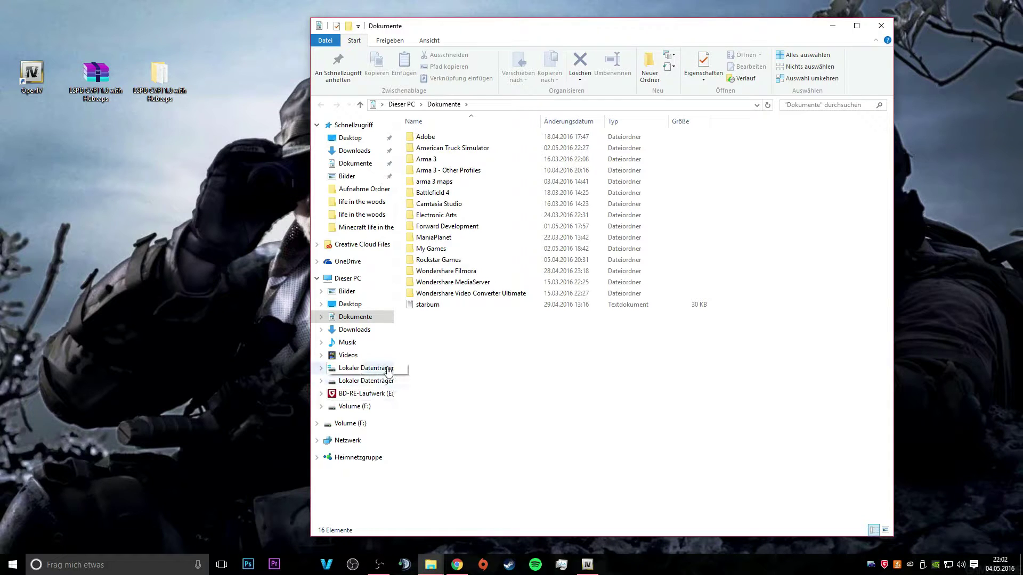
pyautogui.click(364, 368)
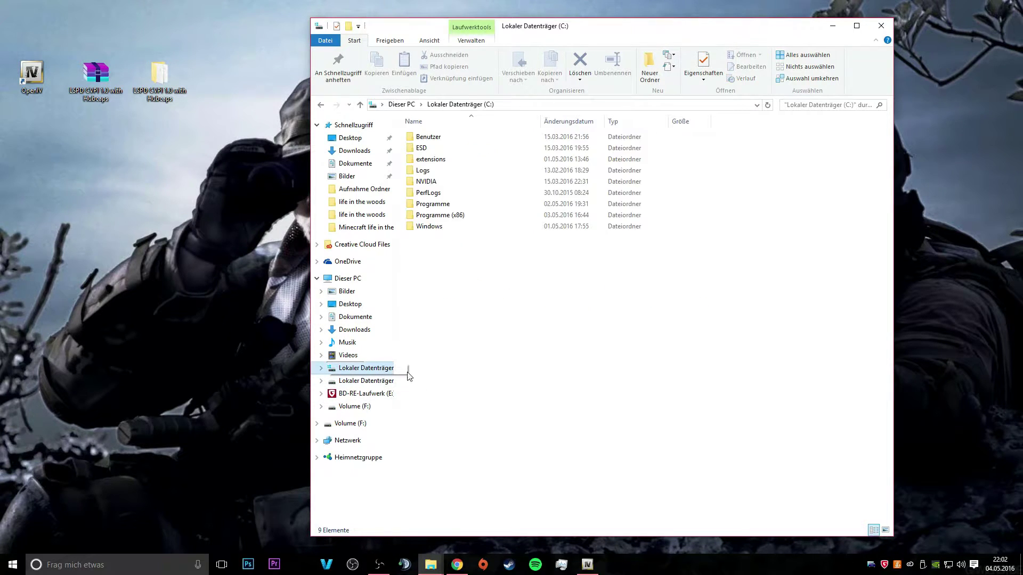
pyautogui.doubleClick(467, 216)
pyautogui.scroll(-4, 503, 388)
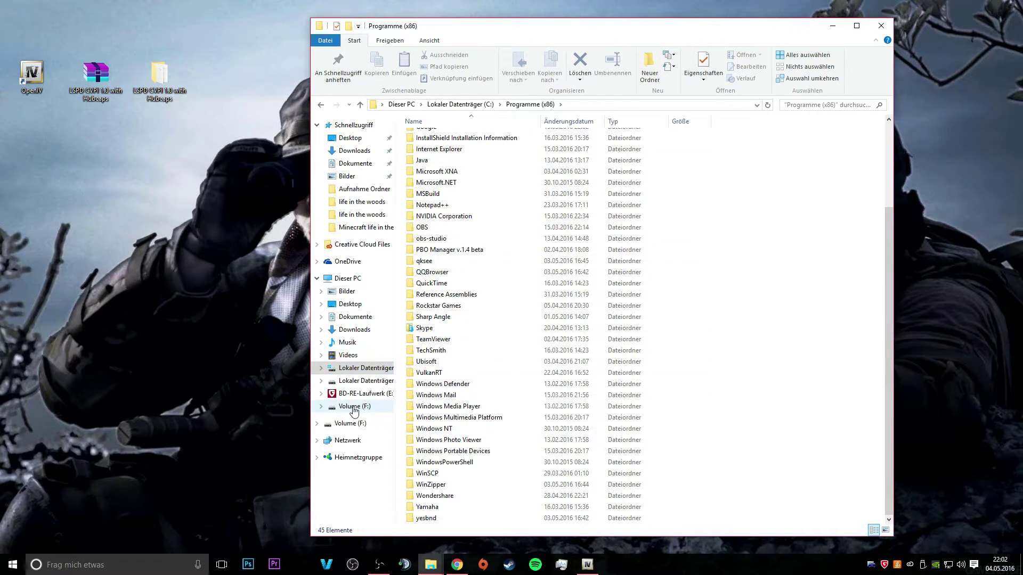
# Locate the Grand Theft Auto V folder under D:\Steam\steamapps\common and close the file browser
pyautogui.click(362, 381)
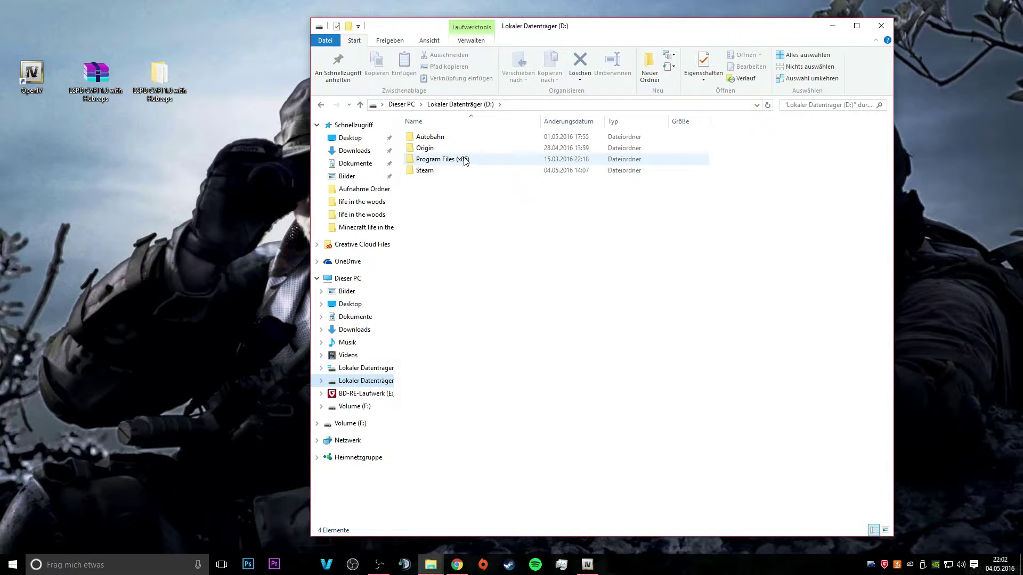
pyautogui.doubleClick(466, 171)
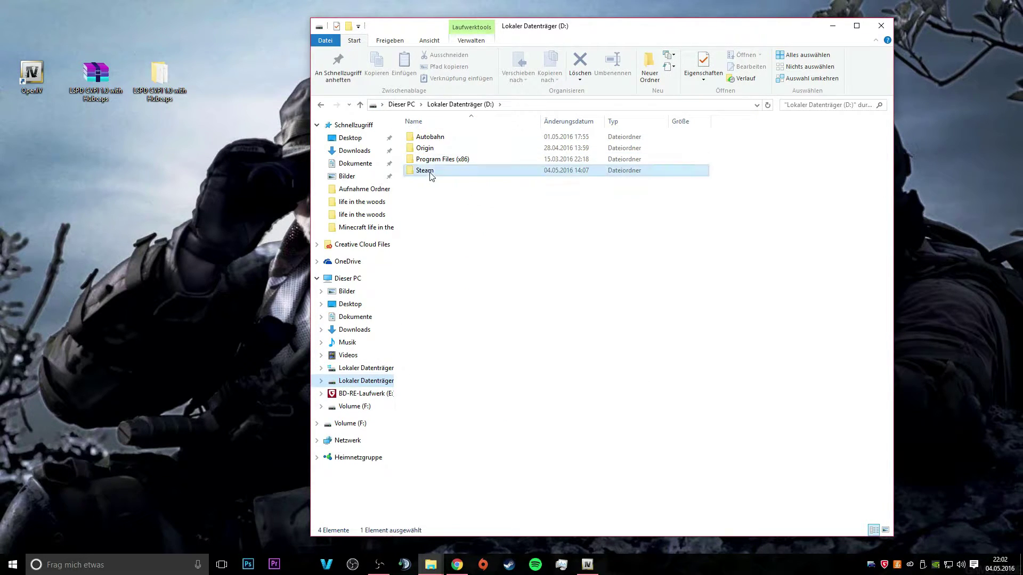
pyautogui.doubleClick(457, 360)
pyautogui.doubleClick(447, 137)
pyautogui.click(476, 228)
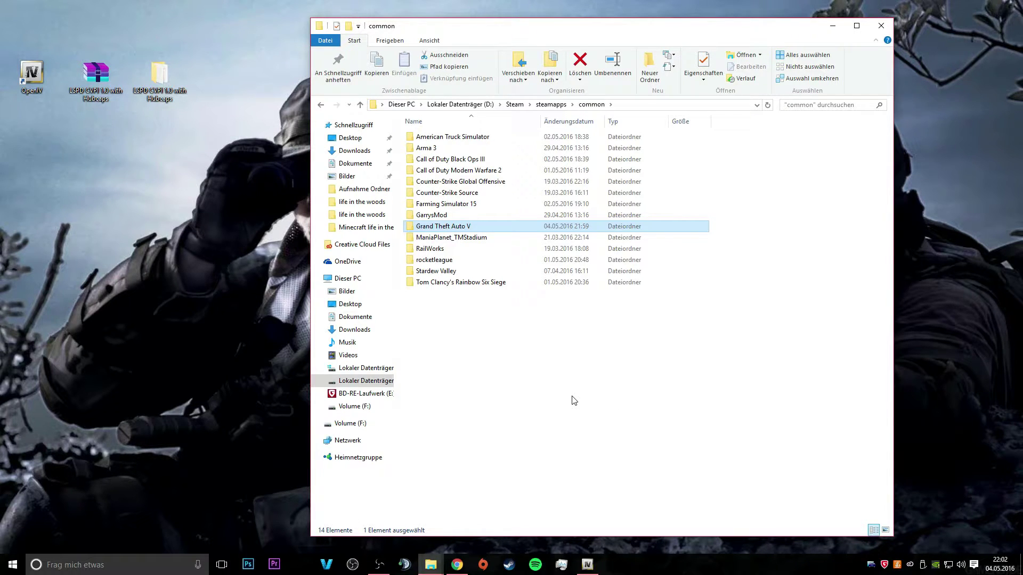
pyautogui.click(880, 25)
# Load the Windows version of Grand Theft Auto V in OpenIV and look through its root files
pyautogui.click(448, 321)
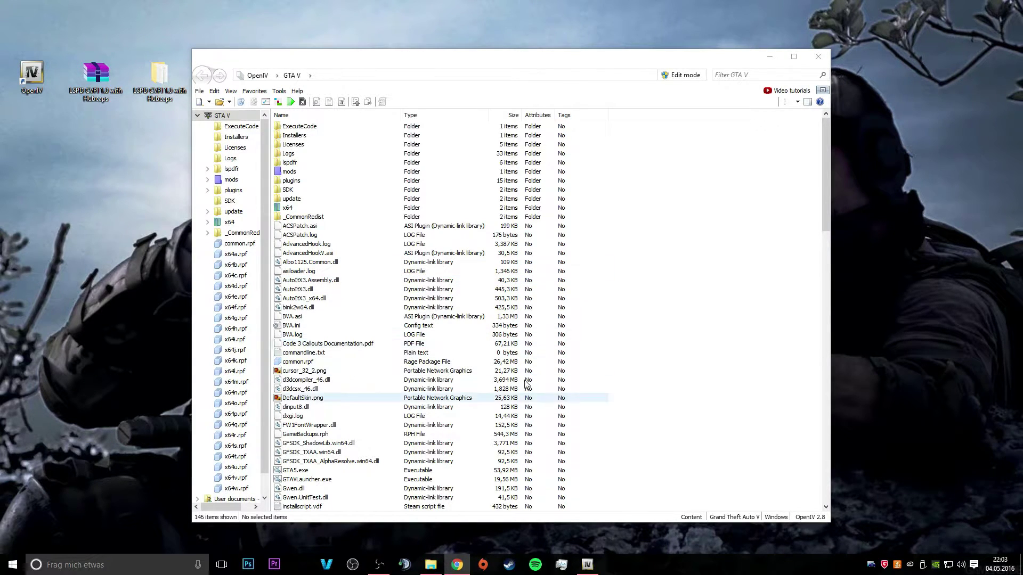
pyautogui.scroll(-9, 405, 381)
pyautogui.scroll(-20, 405, 380)
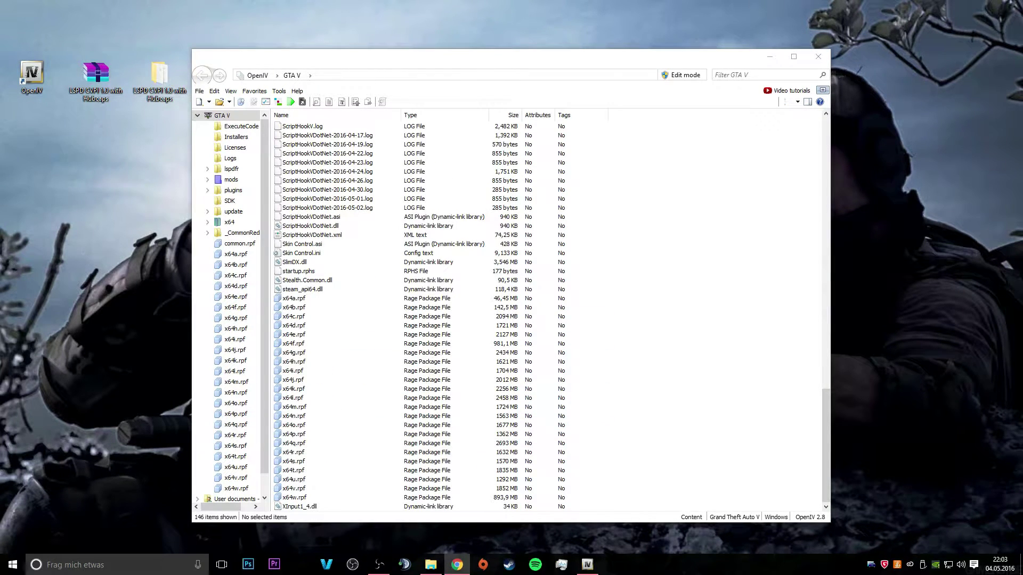
pyautogui.scroll(15, 590, 408)
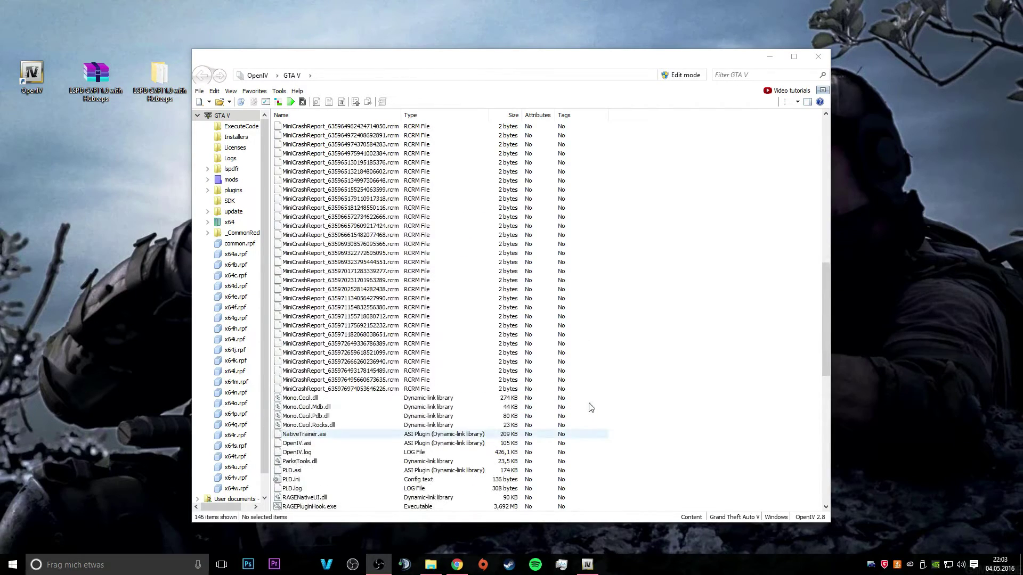
pyautogui.scroll(20, 589, 408)
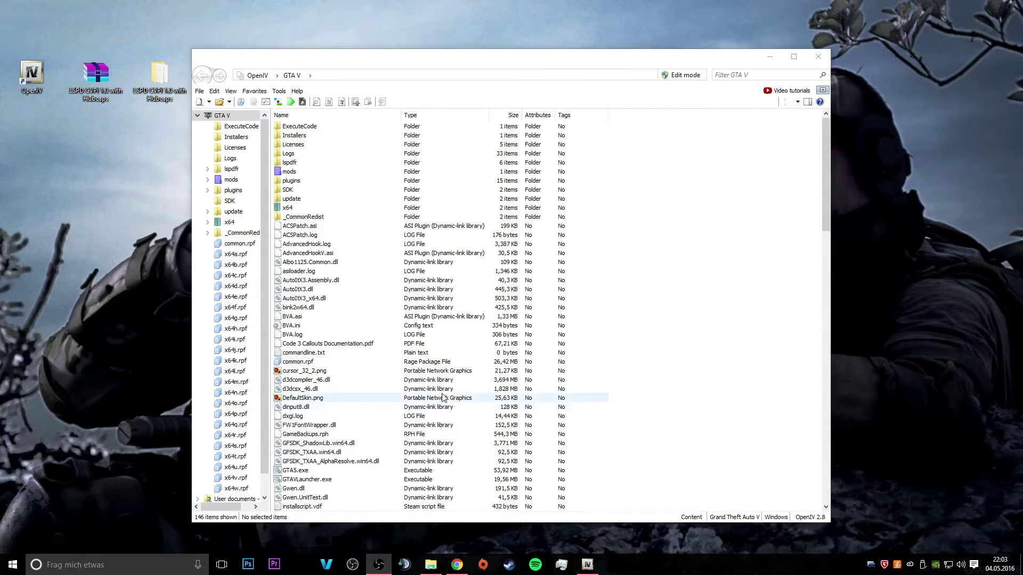
# Look inside the x64 folder down to audio\sfx and return to the GTA V root
pyautogui.doubleClick(287, 207)
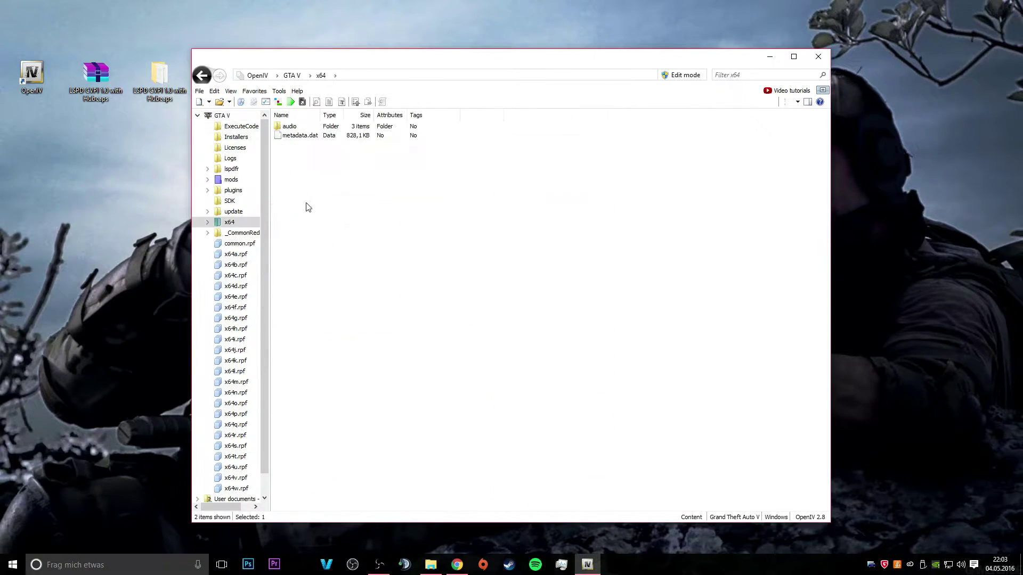
pyautogui.doubleClick(288, 126)
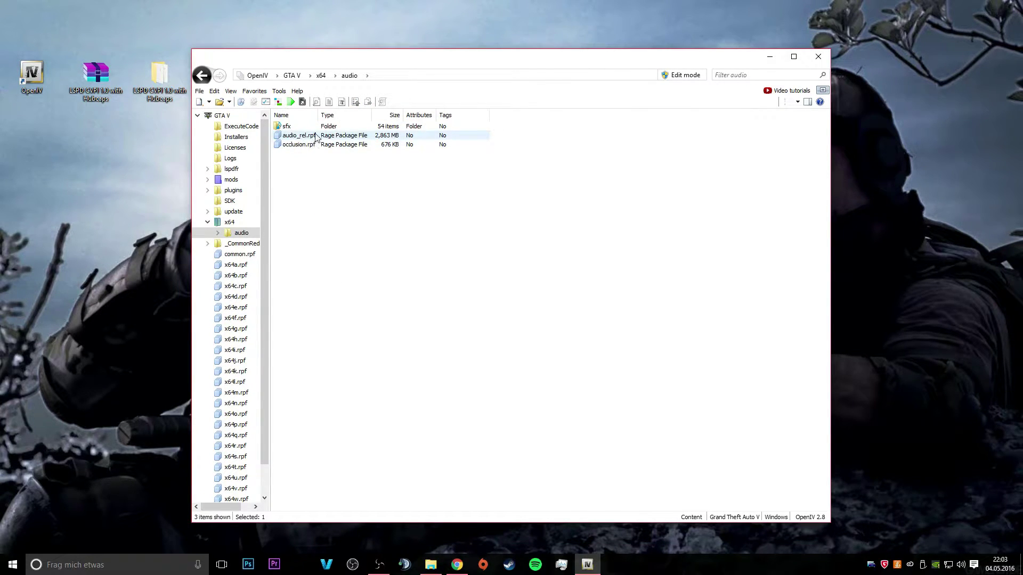
pyautogui.doubleClick(288, 126)
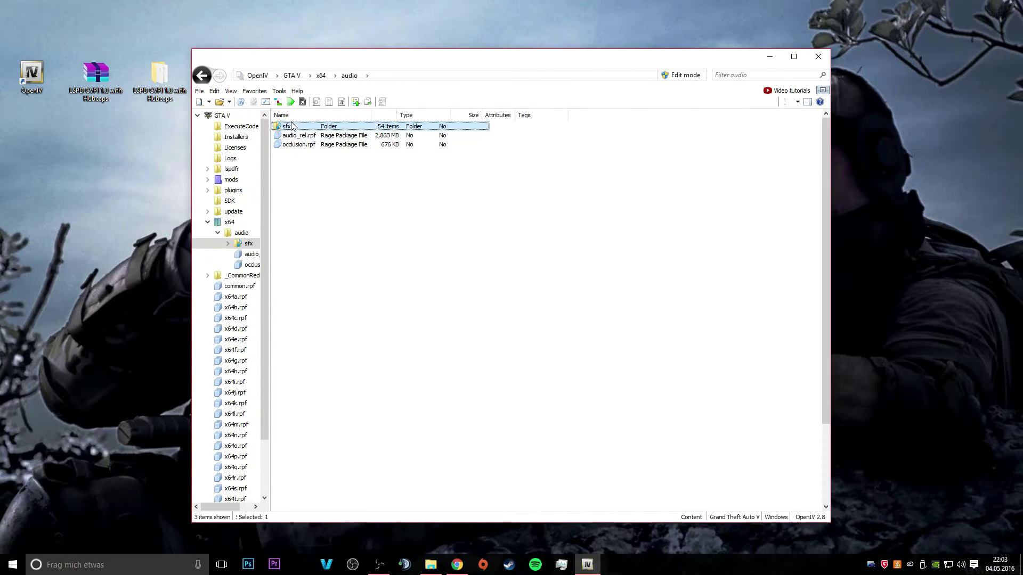
pyautogui.click(206, 76)
pyautogui.click(207, 76)
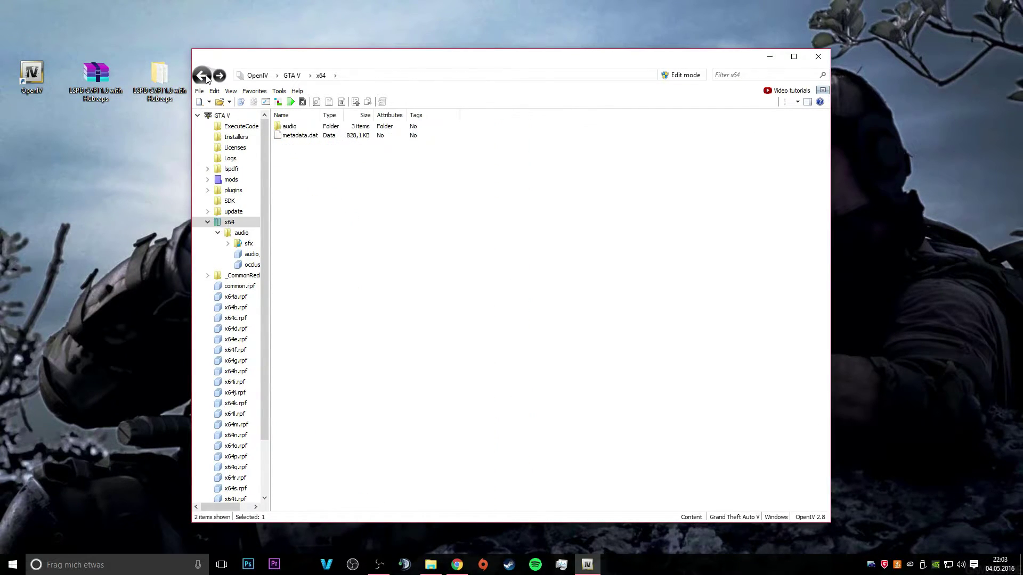
pyautogui.click(206, 76)
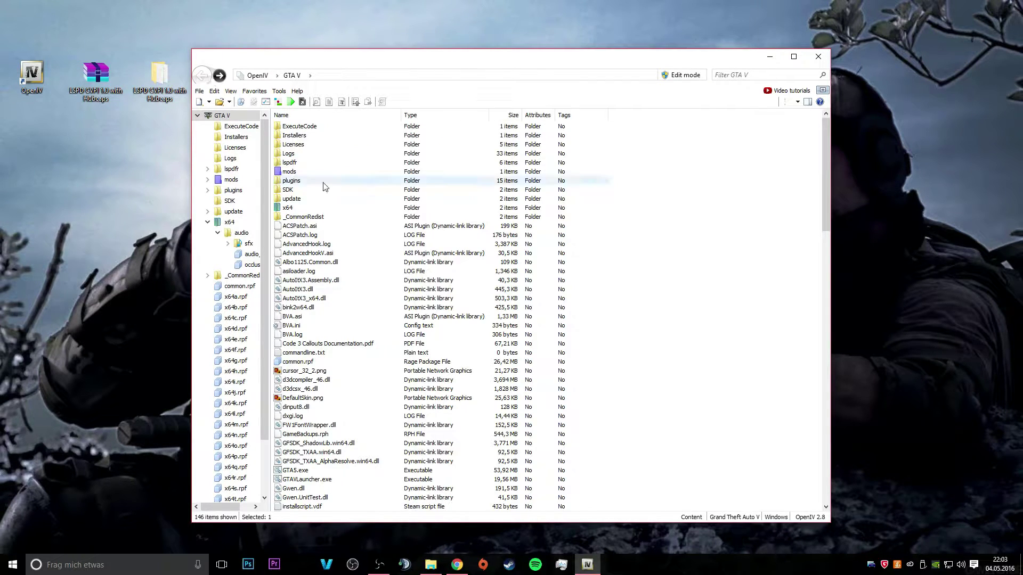
# Move the OpenIV window clear of the desktop files and inspect the LSPD CVPI 1.0 with Hubcaps.zip archive in 7-Zip
pyautogui.moveTo(425, 61); pyautogui.dragTo(587, 27)
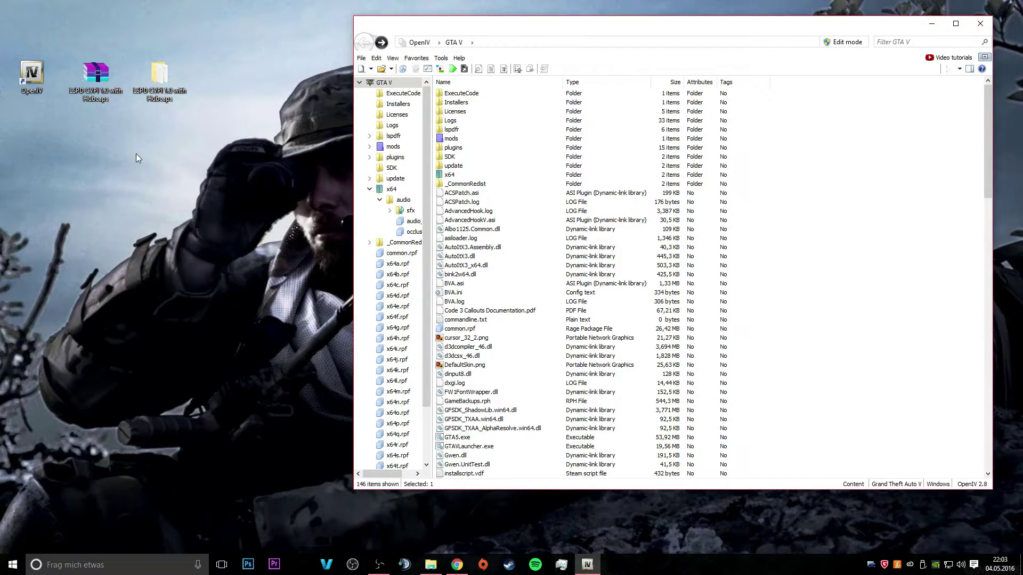
pyautogui.click(88, 74)
pyautogui.rightClick(83, 70)
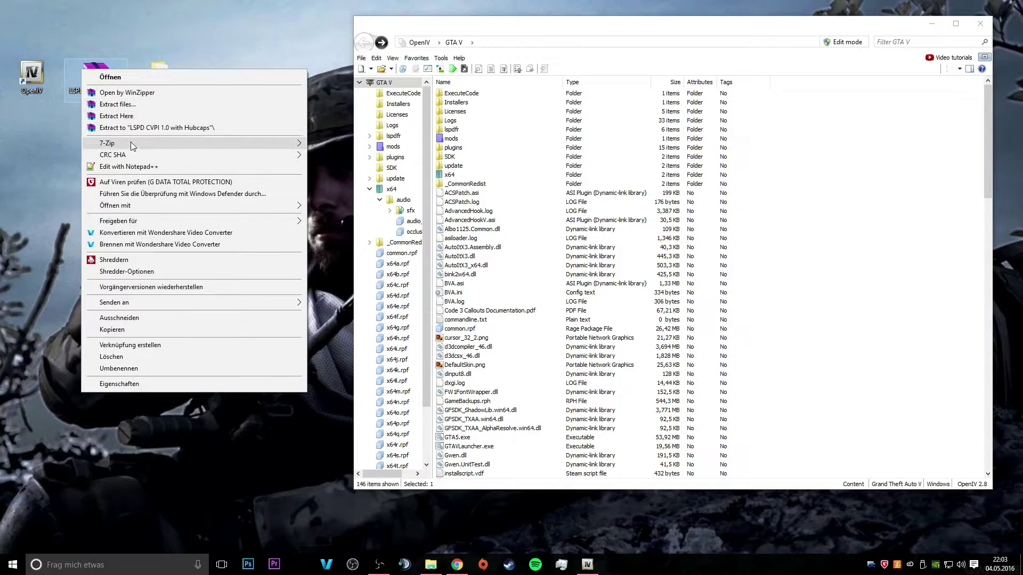
pyautogui.moveTo(131, 146)
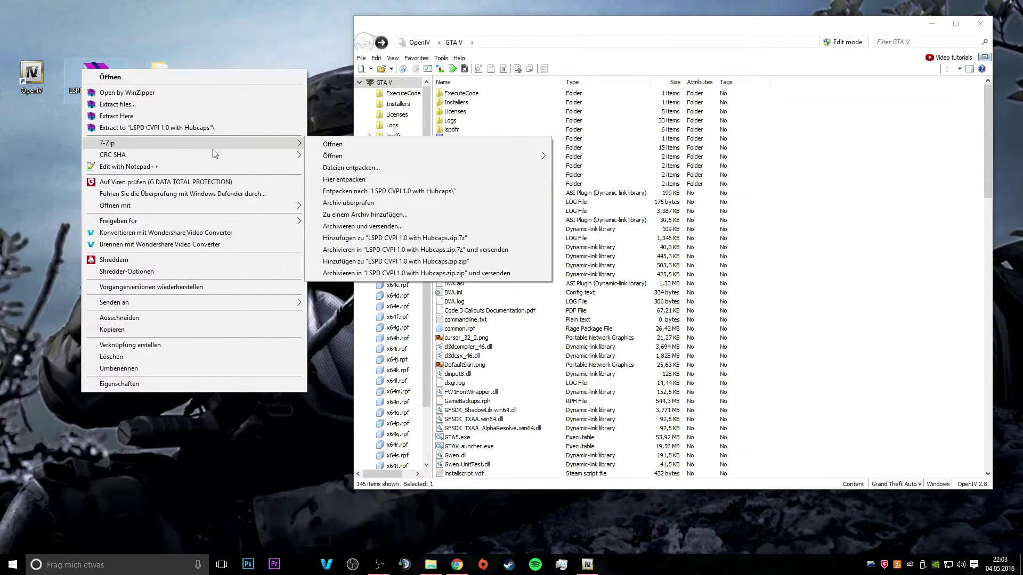
pyautogui.click(332, 144)
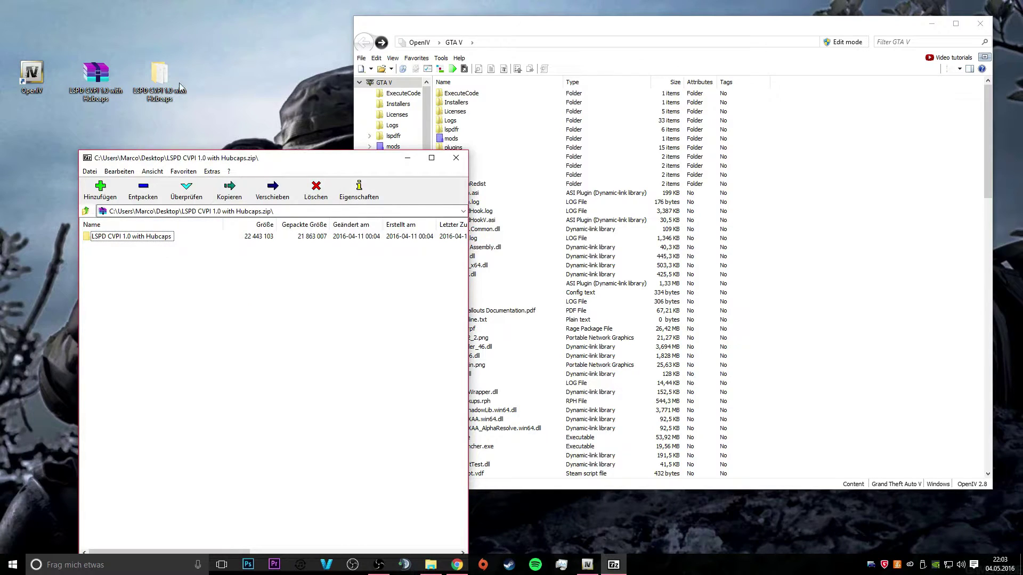
pyautogui.click(456, 159)
# Open the extracted LSPD CVPI 1.0 with Hubcaps folder and read its ReadMe file
pyautogui.doubleClick(159, 74)
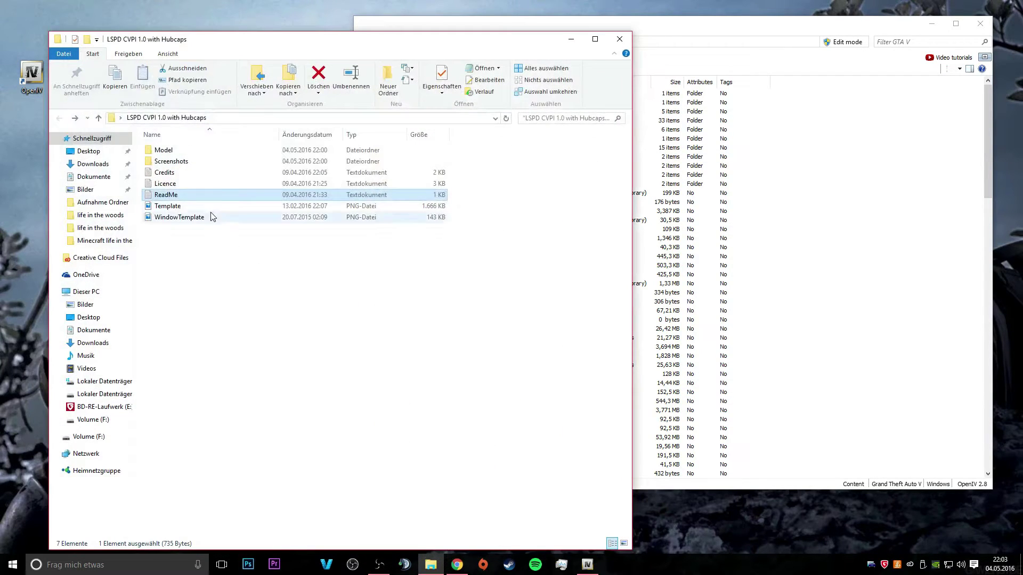
pyautogui.moveTo(313, 41); pyautogui.dragTo(551, 64)
pyautogui.moveTo(541, 357); pyautogui.dragTo(442, 306)
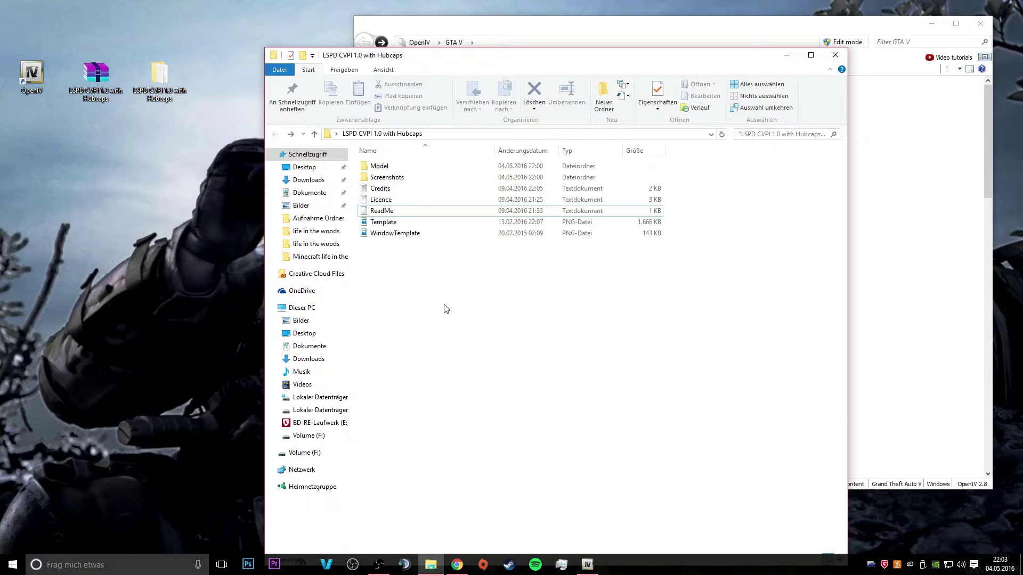
pyautogui.doubleClick(382, 212)
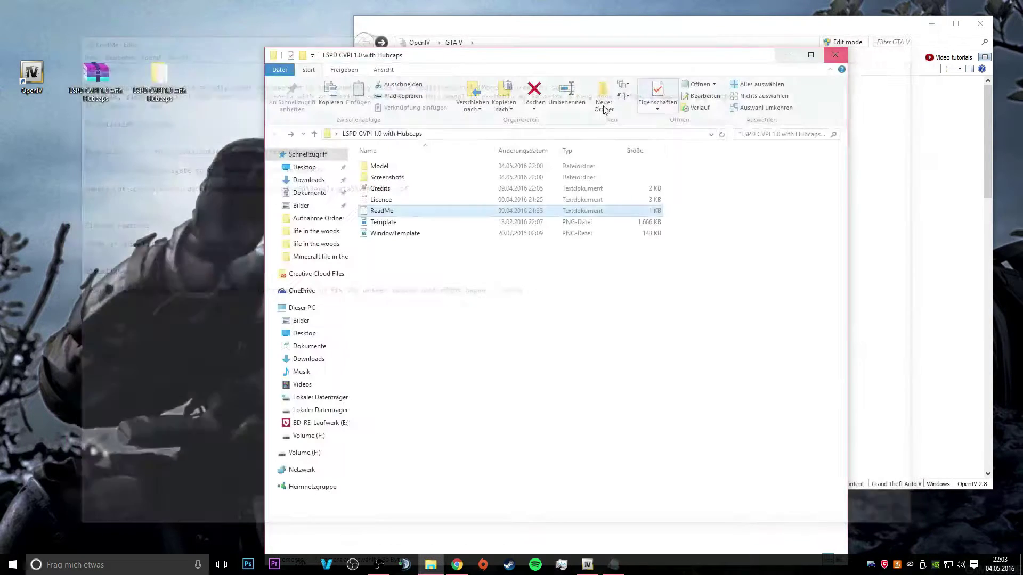
# Reopen the mod's ReadMe file and read its installation instructions for OpenIV
pyautogui.doubleClick(381, 212)
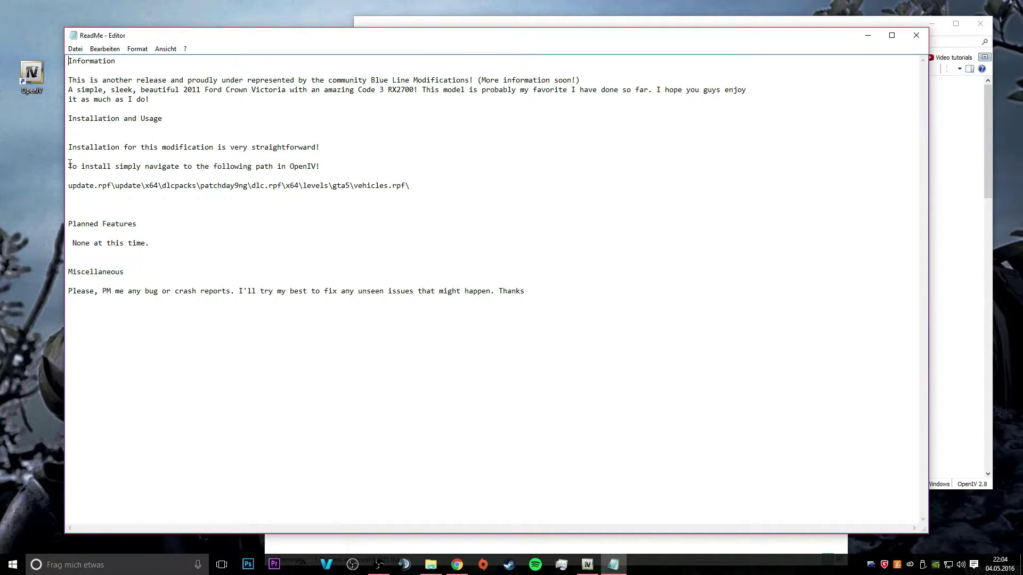
pyautogui.moveTo(69, 165); pyautogui.dragTo(340, 169)
pyautogui.click(308, 173)
pyautogui.moveTo(69, 166); pyautogui.dragTo(319, 167)
pyautogui.click(320, 166)
pyautogui.click(417, 169)
# Shrink the ReadMe and OpenIV windows and arrange them side by side so the installation path stays readable
pyautogui.moveTo(69, 35); pyautogui.dragTo(413, 104)
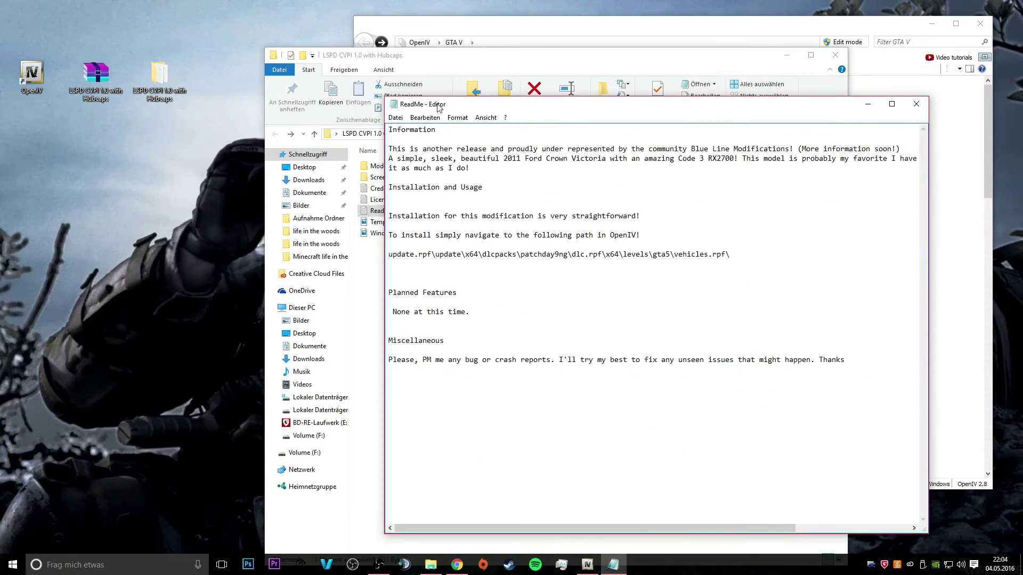
pyautogui.moveTo(511, 24); pyautogui.dragTo(146, 19)
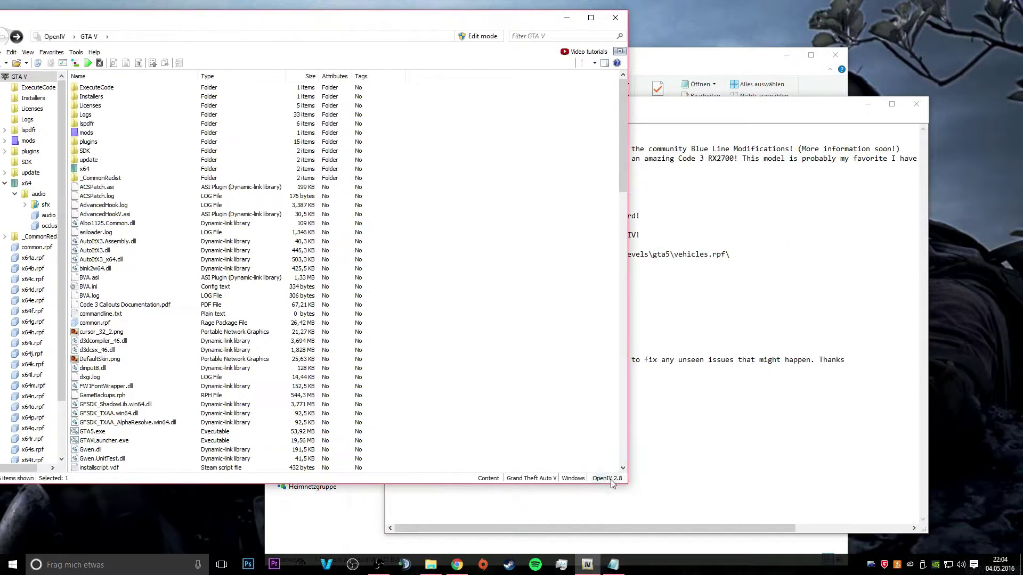
pyautogui.moveTo(630, 485); pyautogui.dragTo(424, 497)
pyautogui.moveTo(524, 107); pyautogui.dragTo(761, 61)
pyautogui.moveTo(294, 24); pyautogui.dragTo(432, 51)
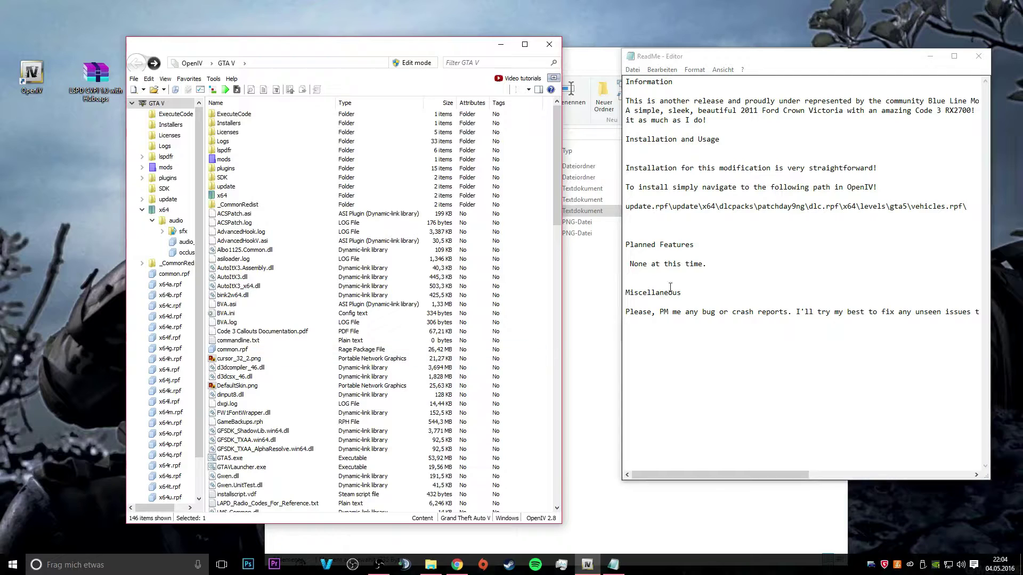
# Open update\update.rpf in the GTA V files and enable Edit mode, accepting the automatic-save warning
pyautogui.doubleClick(236, 187)
pyautogui.doubleClick(231, 124)
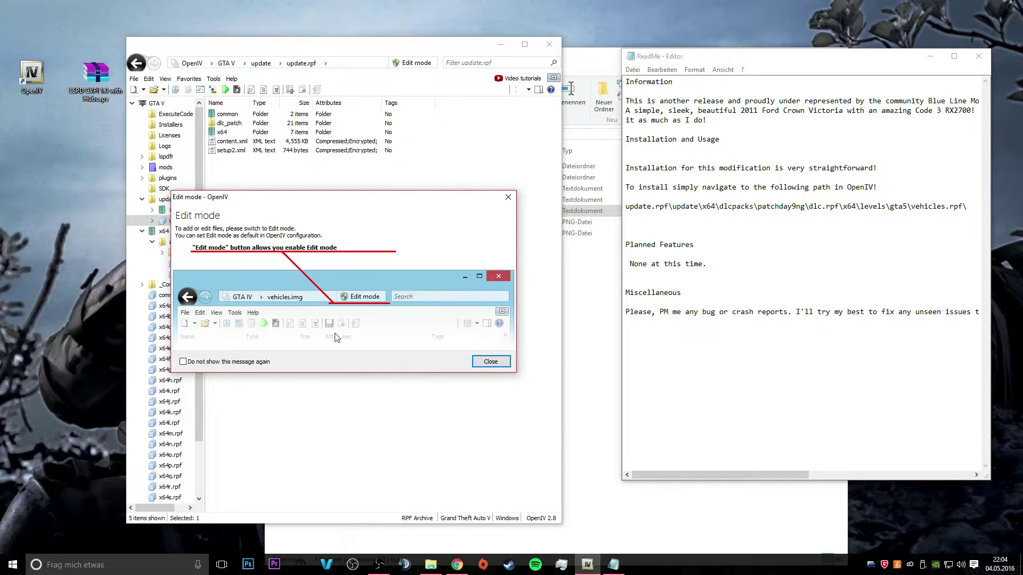
pyautogui.click(507, 362)
pyautogui.click(395, 66)
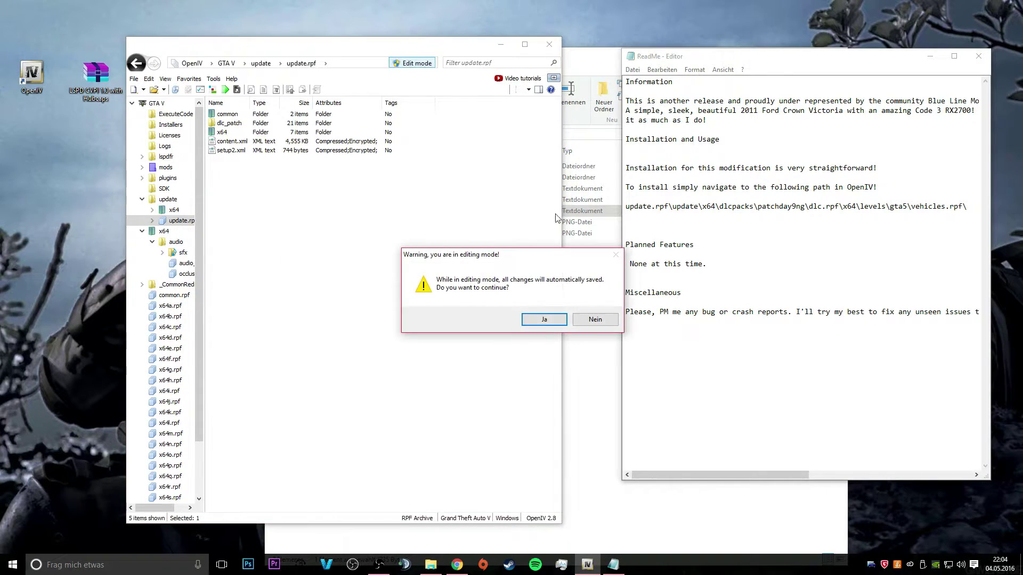
pyautogui.click(544, 321)
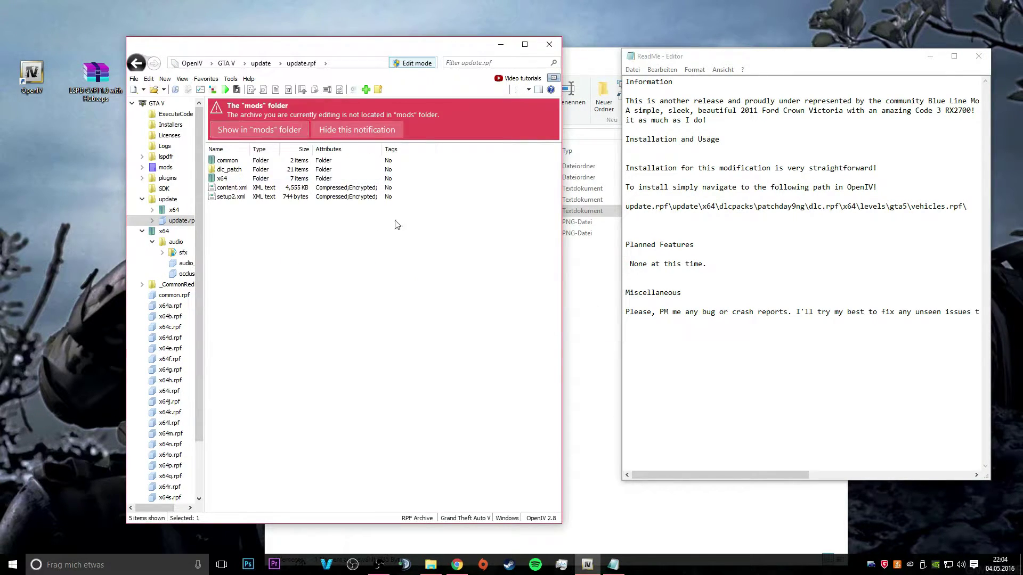
# Switch to the mods folder copy of update.rpf, and return to the original update\update.rpf archive
pyautogui.click(237, 130)
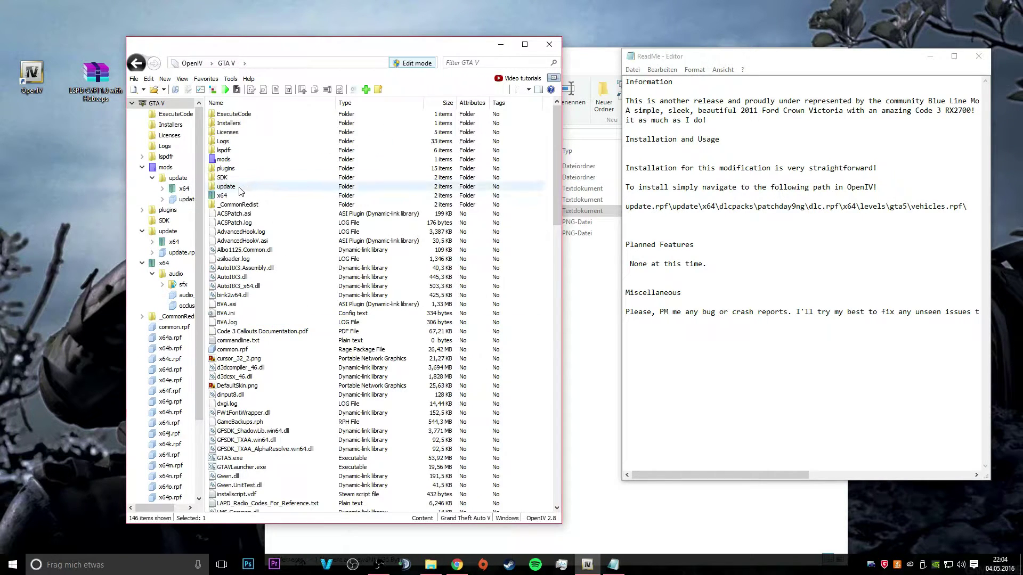
pyautogui.doubleClick(225, 186)
pyautogui.click(226, 125)
pyautogui.doubleClick(227, 123)
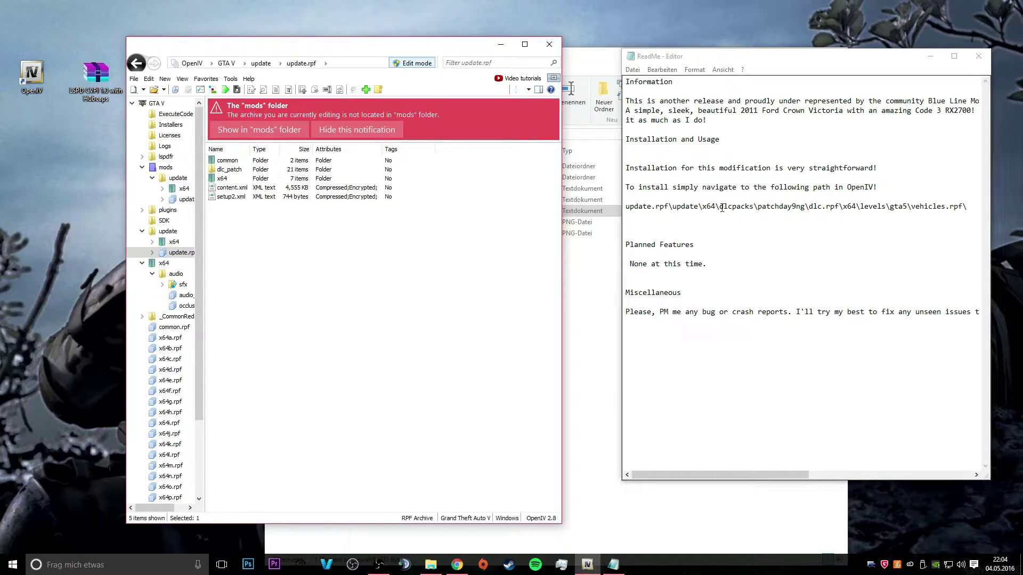
# Look into x64\levels of update.rpf, view the mods folder copy of x64, and return to the GTA V root
pyautogui.doubleClick(227, 179)
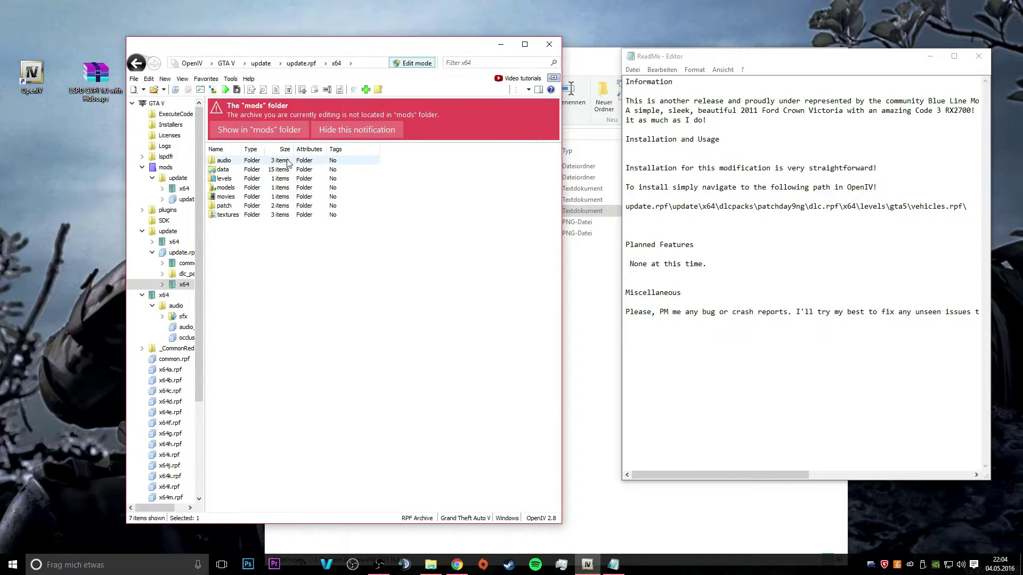
pyautogui.doubleClick(224, 178)
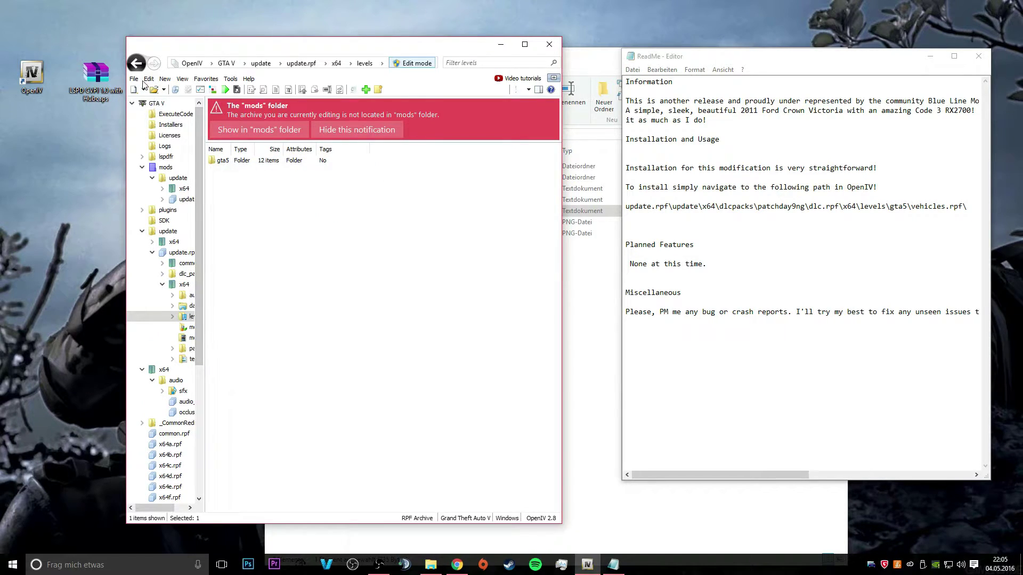
pyautogui.click(136, 63)
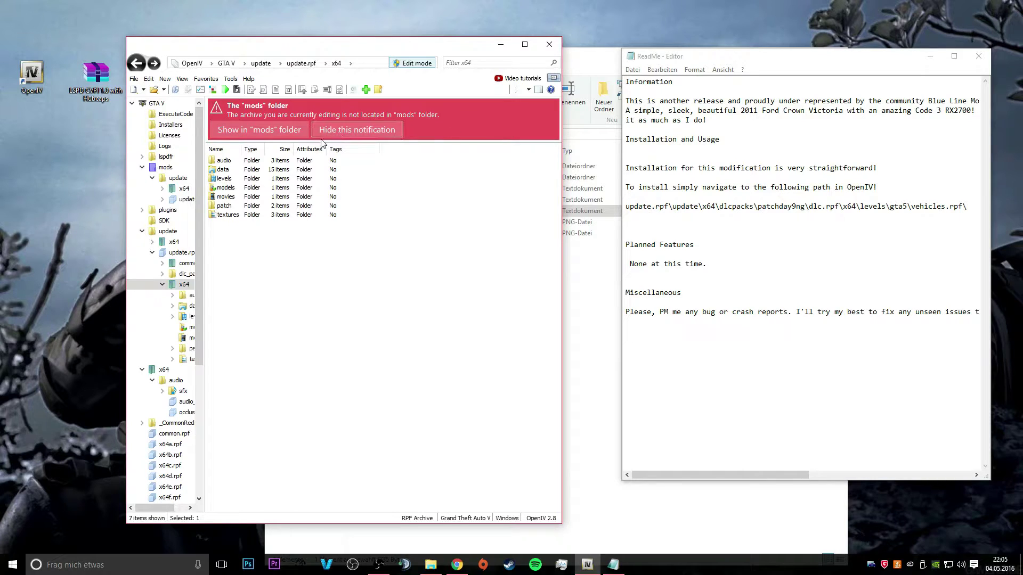
pyautogui.click(259, 129)
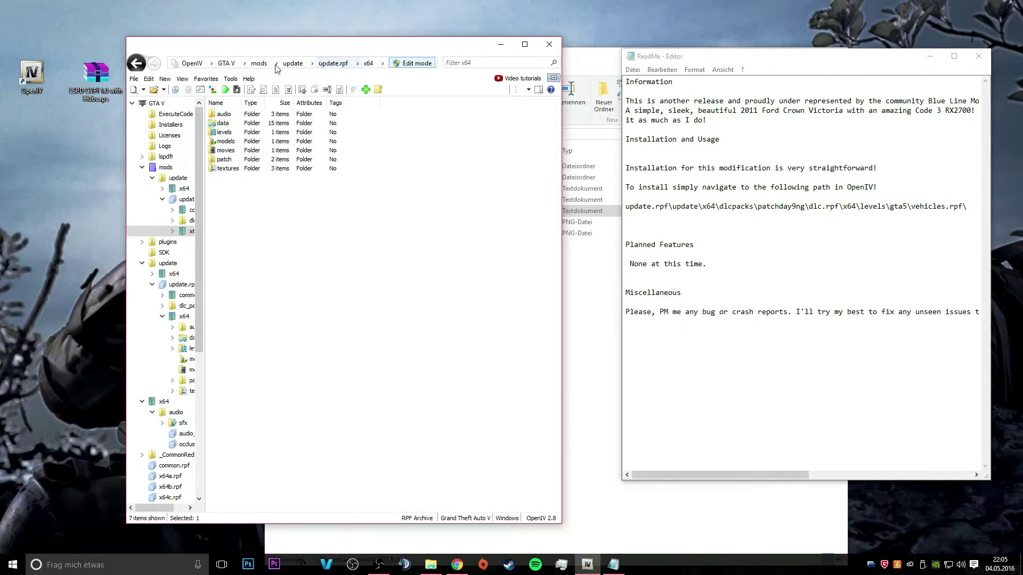
pyautogui.click(231, 64)
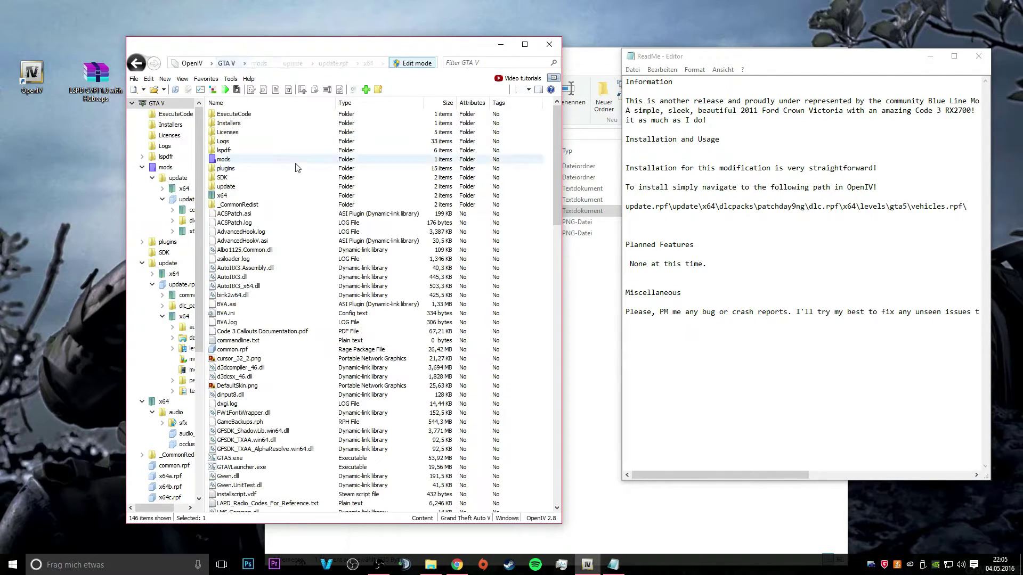
# Try to find the vehicles archive under update\update.rpf\x64\levels\gta5, and go back to the update folder
pyautogui.doubleClick(245, 189)
pyautogui.doubleClick(234, 124)
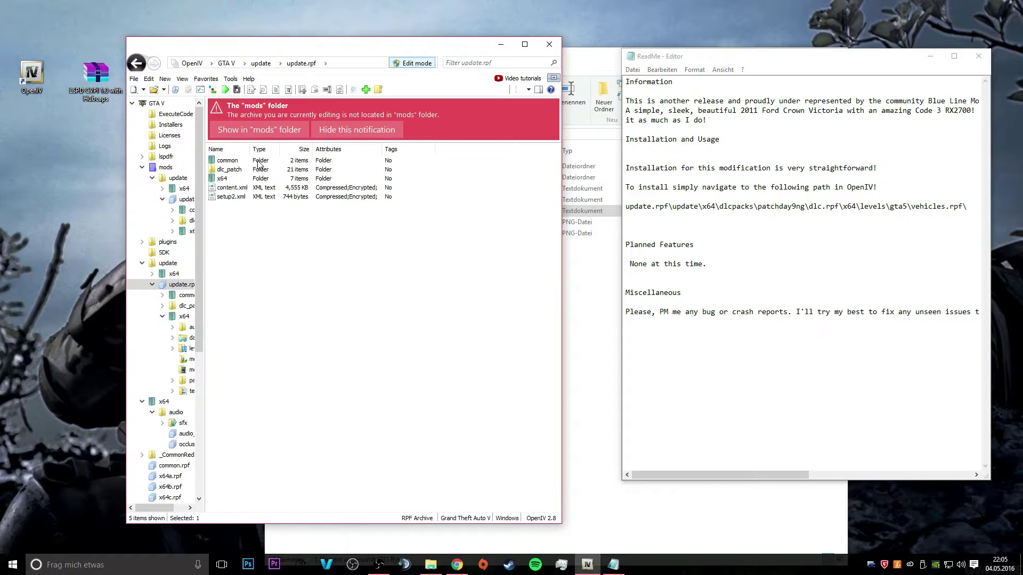
pyautogui.doubleClick(237, 180)
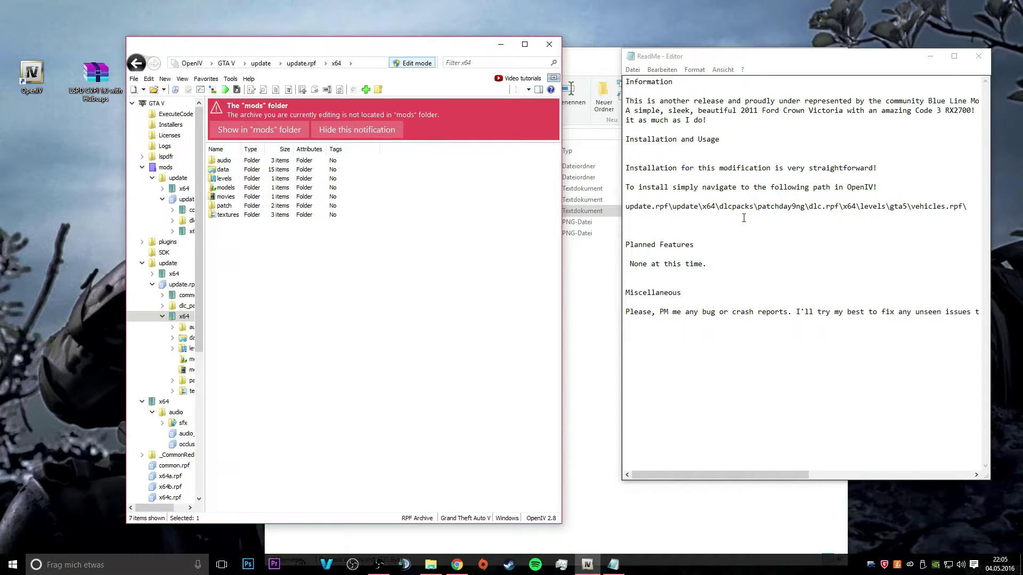
pyautogui.doubleClick(233, 179)
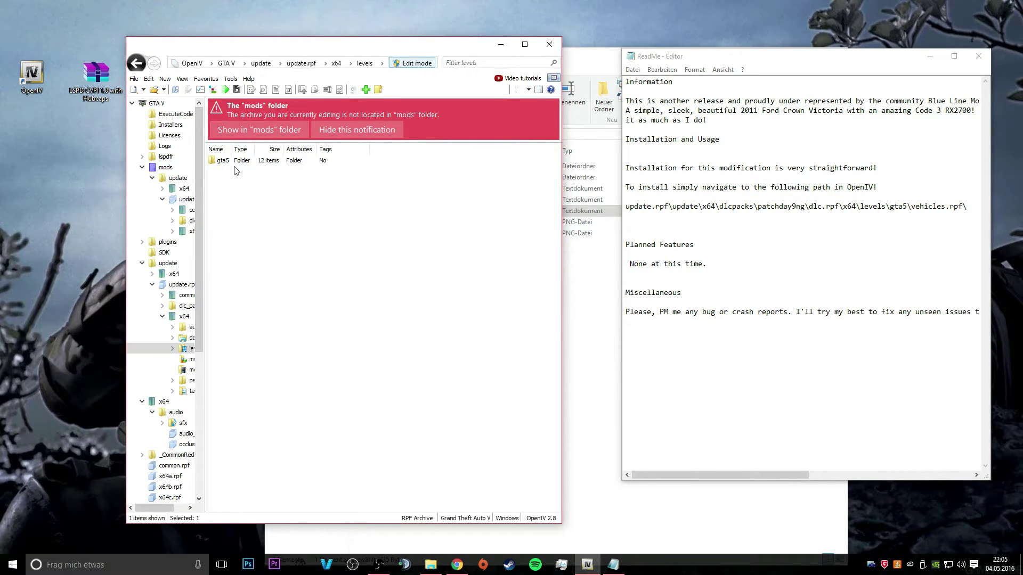
pyautogui.doubleClick(231, 162)
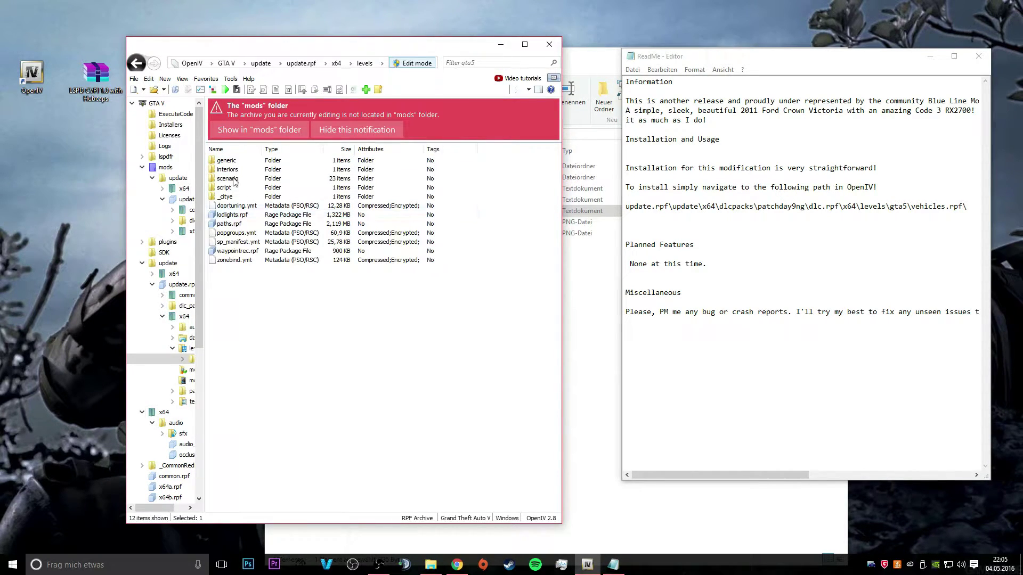
pyautogui.click(136, 68)
pyautogui.click(136, 68)
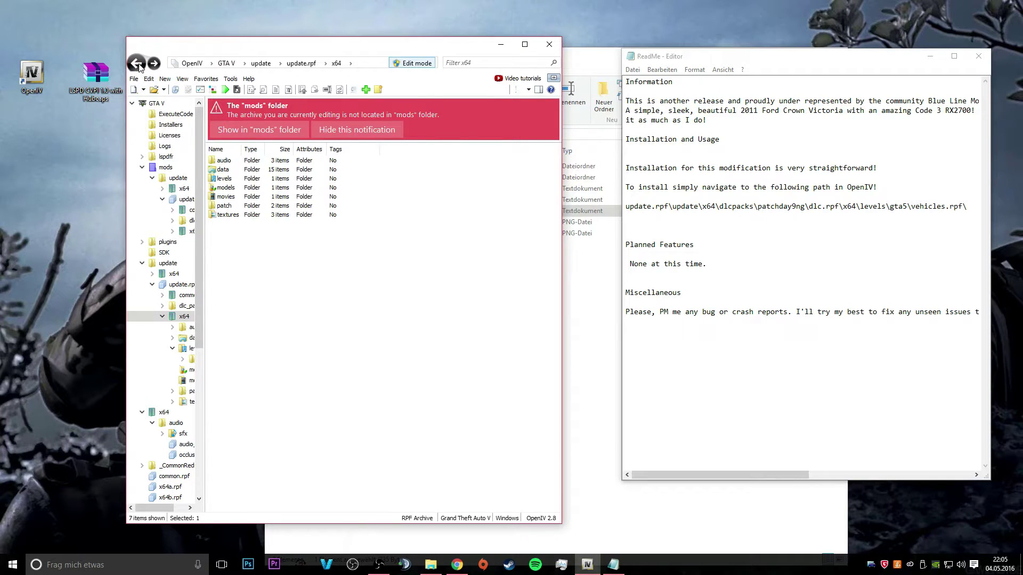
pyautogui.click(137, 64)
pyautogui.click(137, 64)
# Compare the update folder's x64 folder and update.rpf archive with the installation path in the ReadMe
pyautogui.doubleClick(230, 114)
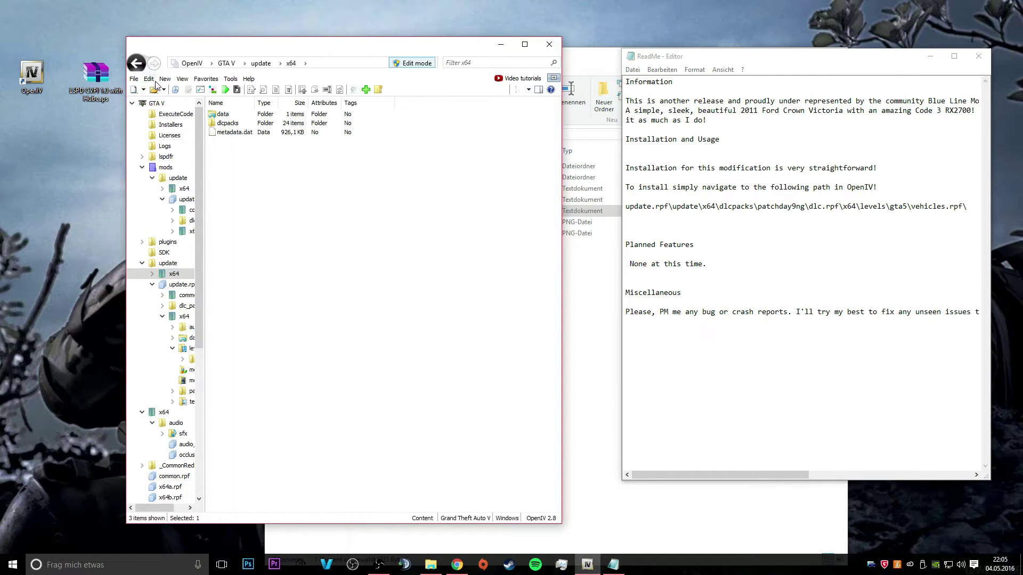
pyautogui.click(136, 64)
pyautogui.click(137, 64)
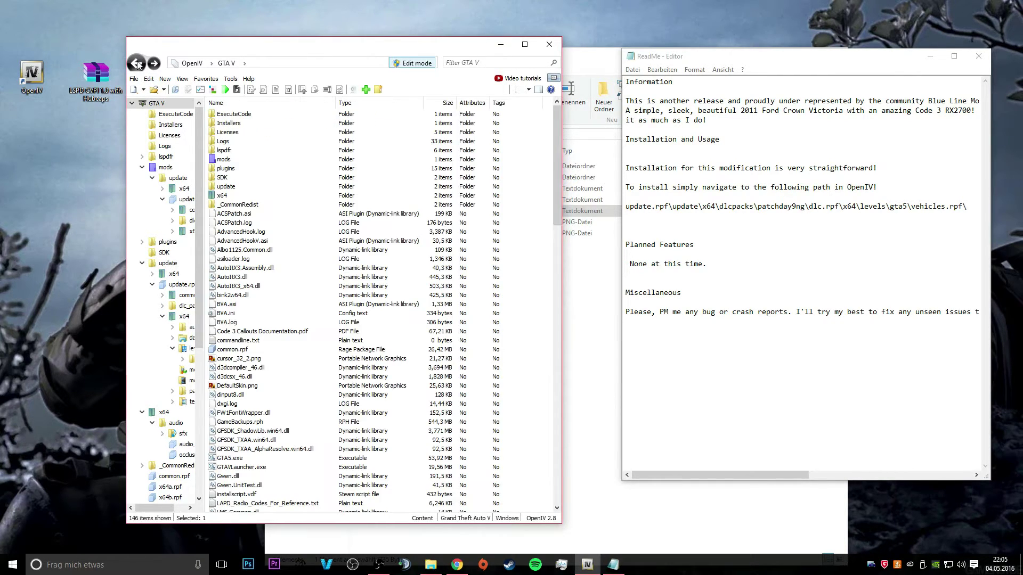
pyautogui.doubleClick(241, 188)
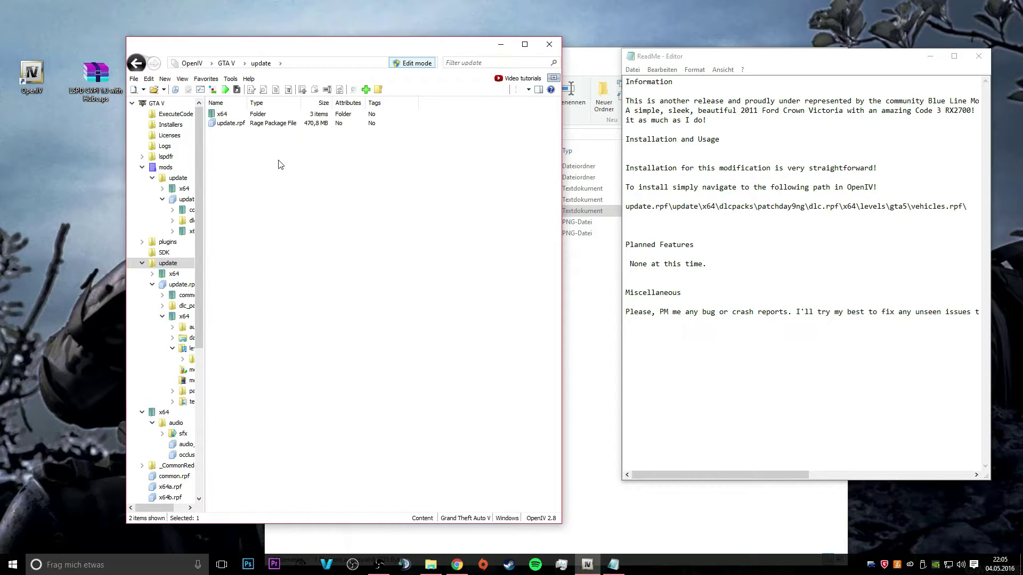
pyautogui.moveTo(698, 206); pyautogui.dragTo(671, 207)
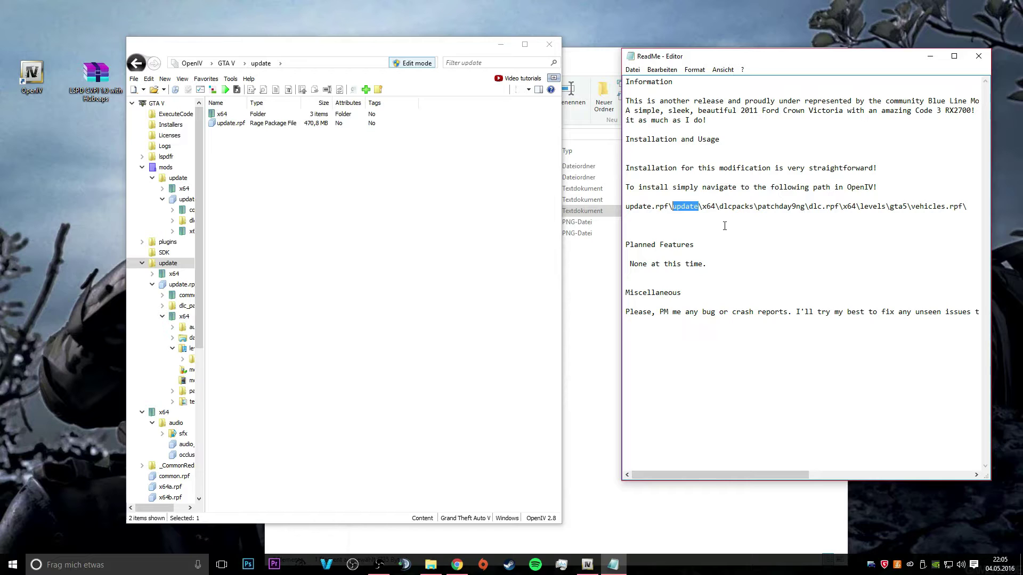
pyautogui.click(361, 228)
pyautogui.doubleClick(230, 123)
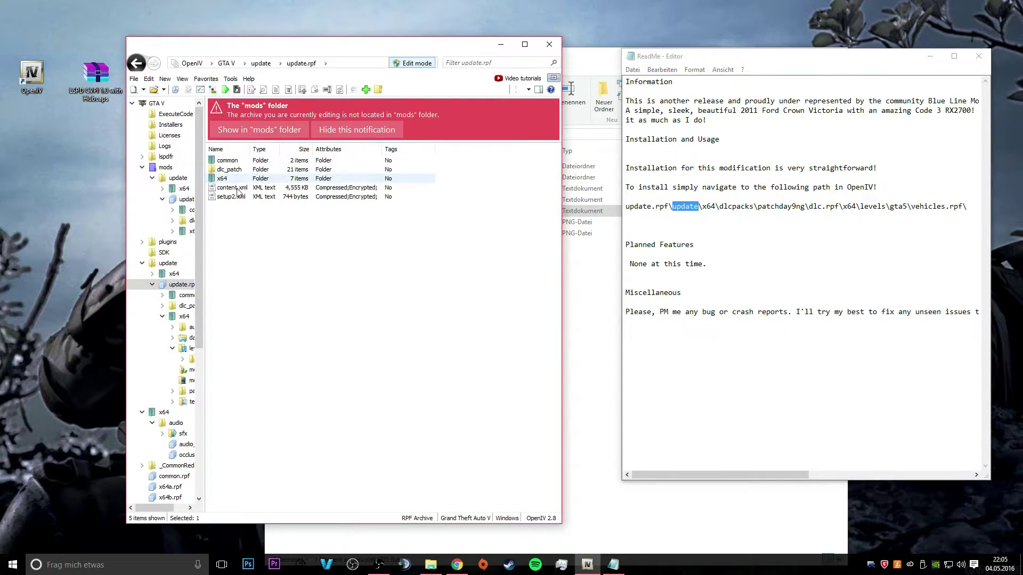
pyautogui.click(136, 63)
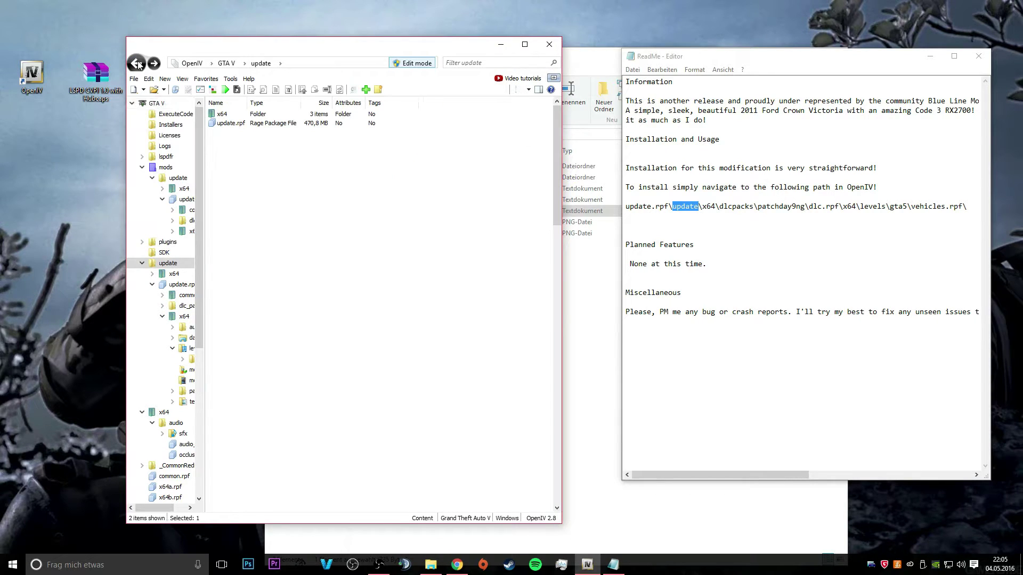
# Open the vehicles.rpf archive at update\x64\dlcpacks\patchday9ng\dlc.rpf\x64\levels\gta5 in OpenIV
pyautogui.doubleClick(238, 188)
pyautogui.doubleClick(230, 114)
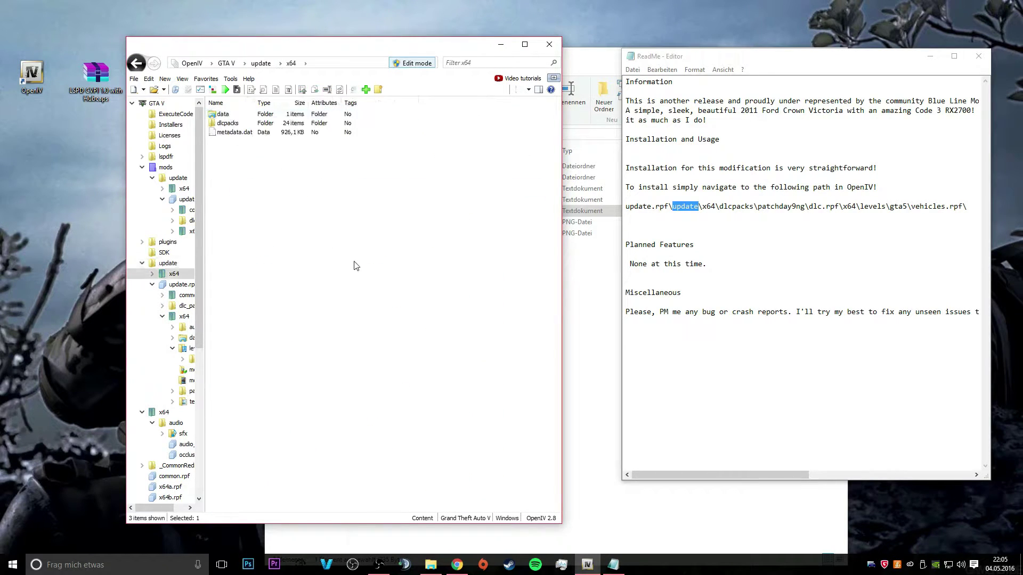
pyautogui.doubleClick(247, 124)
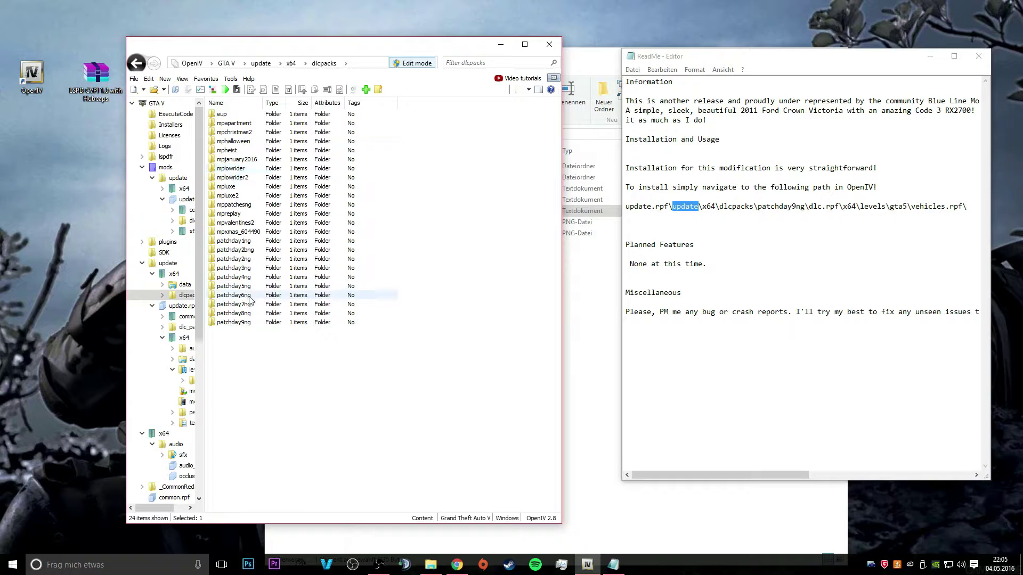
pyautogui.doubleClick(251, 323)
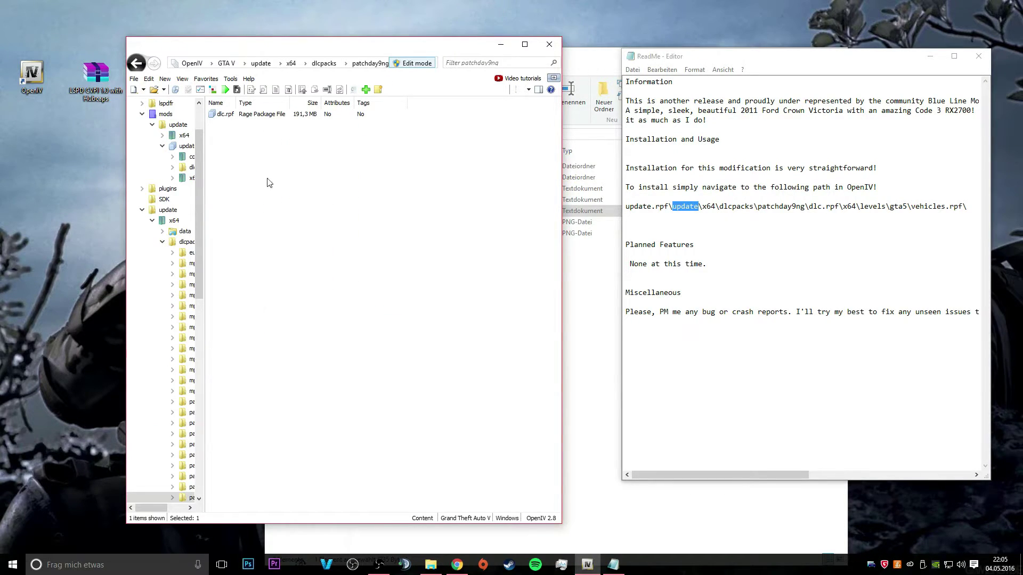
pyautogui.doubleClick(241, 115)
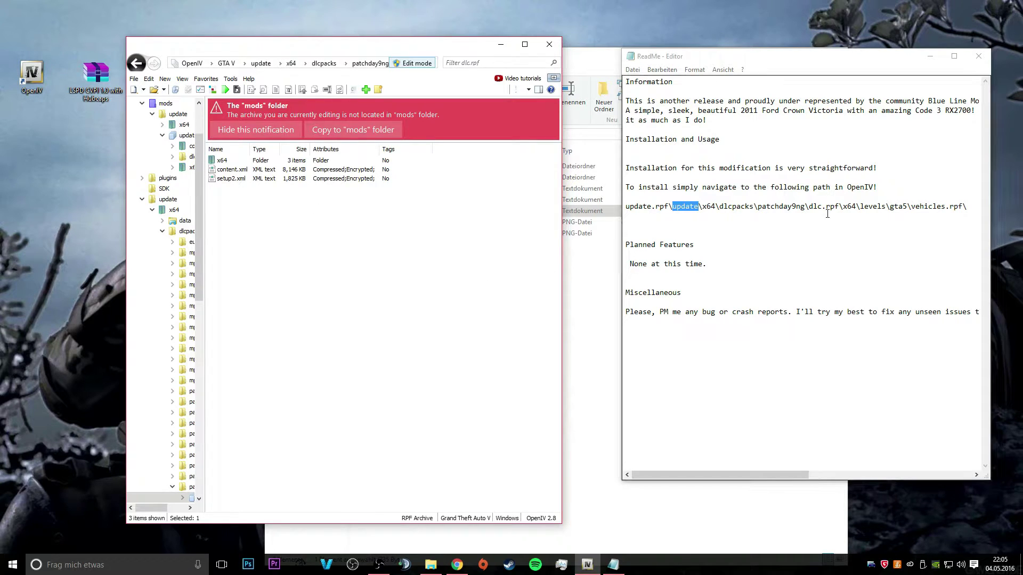
pyautogui.doubleClick(223, 160)
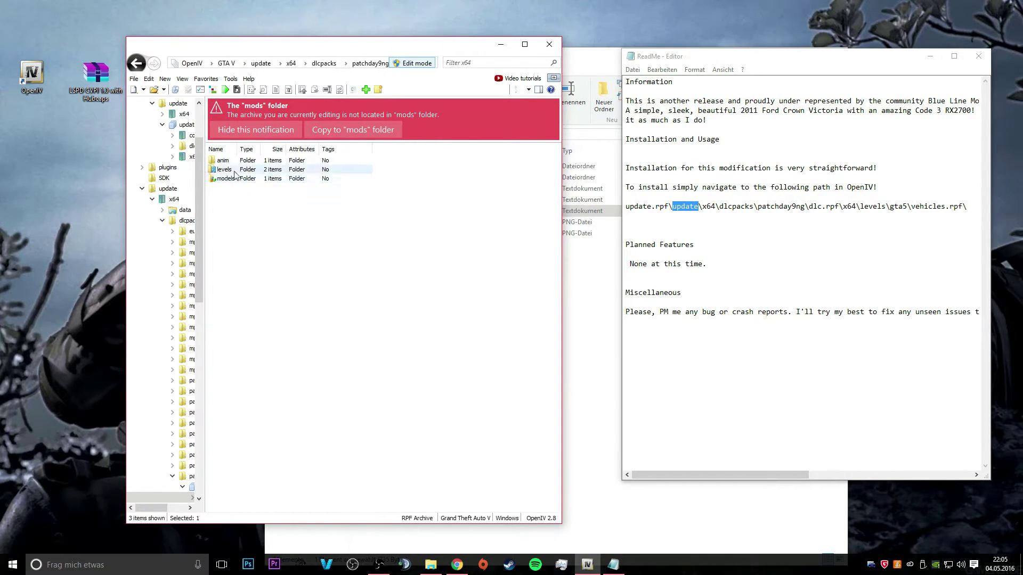
pyautogui.doubleClick(224, 169)
pyautogui.doubleClick(223, 161)
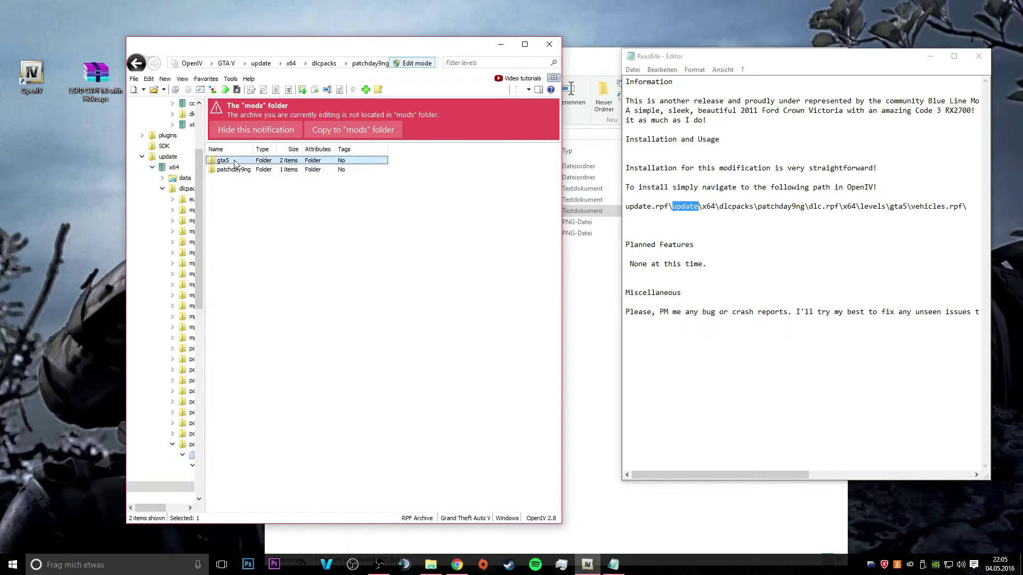
pyautogui.doubleClick(231, 170)
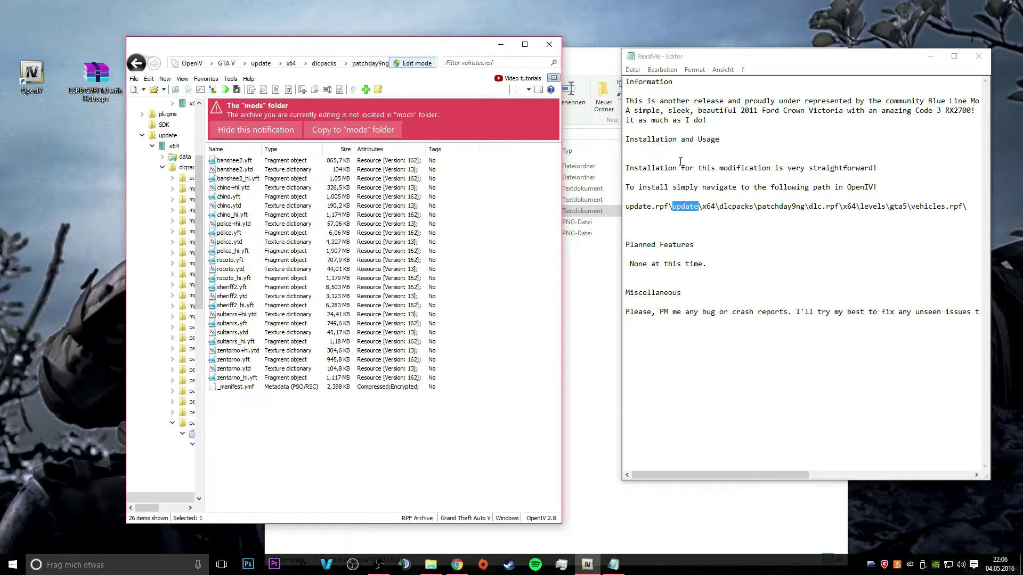
# Close the ReadMe, open the mod's Model folder in File Explorer, and fit its window beside OpenIV
pyautogui.click(979, 56)
pyautogui.click(593, 103)
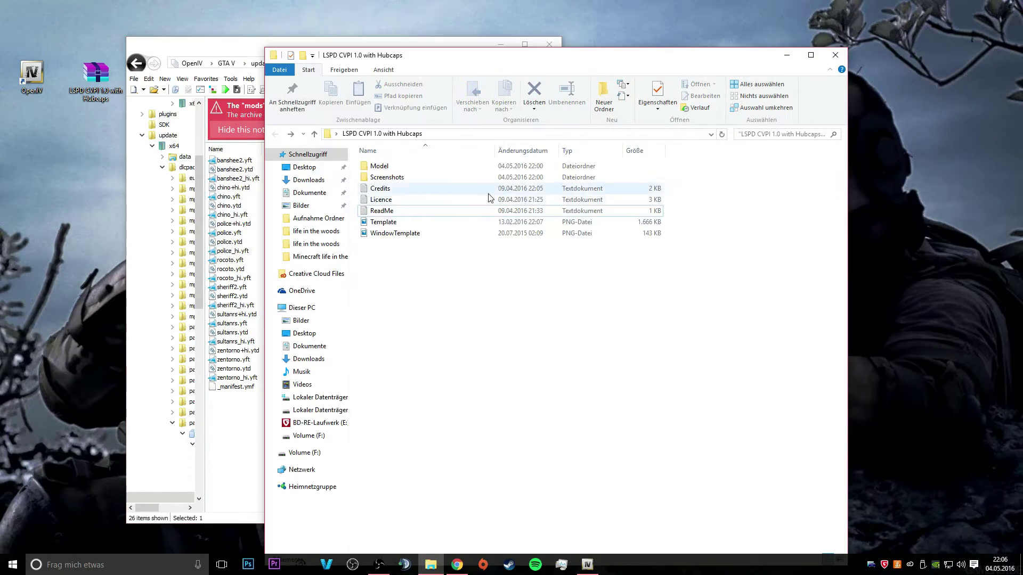
pyautogui.doubleClick(399, 166)
pyautogui.moveTo(268, 47); pyautogui.dragTo(514, 48)
pyautogui.moveTo(723, 64); pyautogui.dragTo(815, 35)
pyautogui.moveTo(943, 412); pyautogui.dragTo(1017, 413)
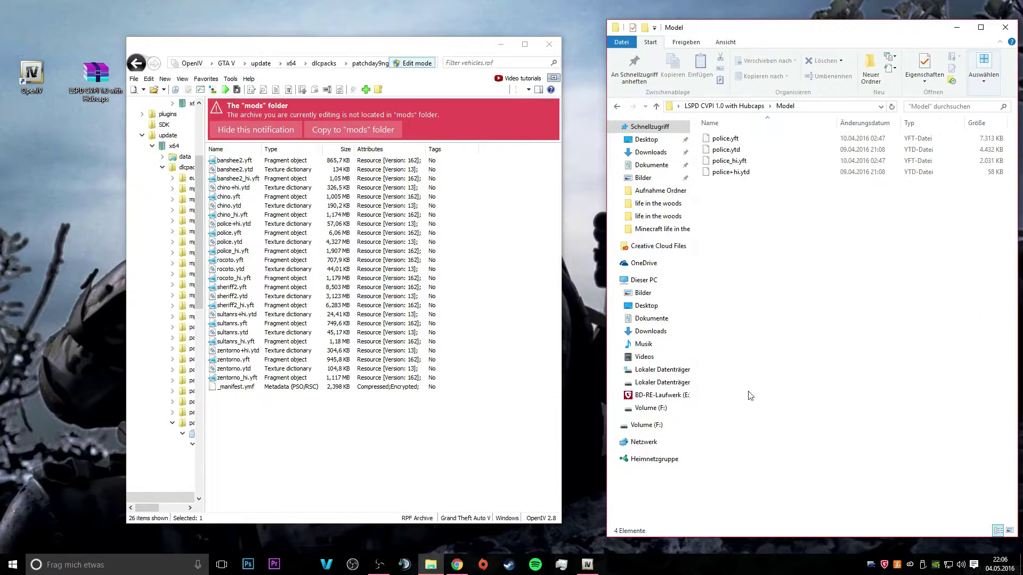
pyautogui.moveTo(793, 244); pyautogui.dragTo(716, 211)
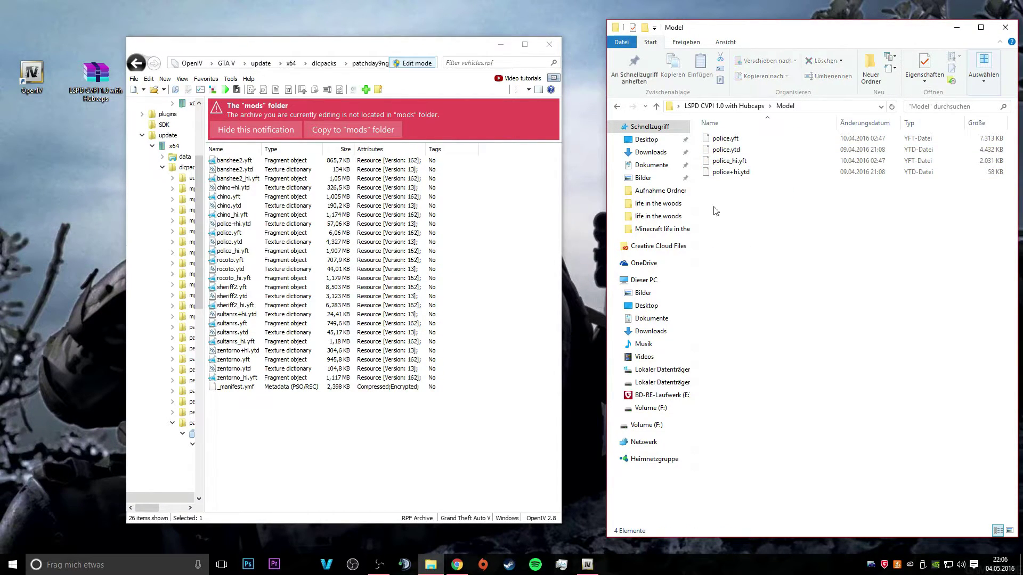
# Filter the vehicles.rpf contents by "police" to list only the police vehicle files
pyautogui.click(463, 63)
pyautogui.write('police')
pyautogui.moveTo(284, 269); pyautogui.dragTo(263, 296)
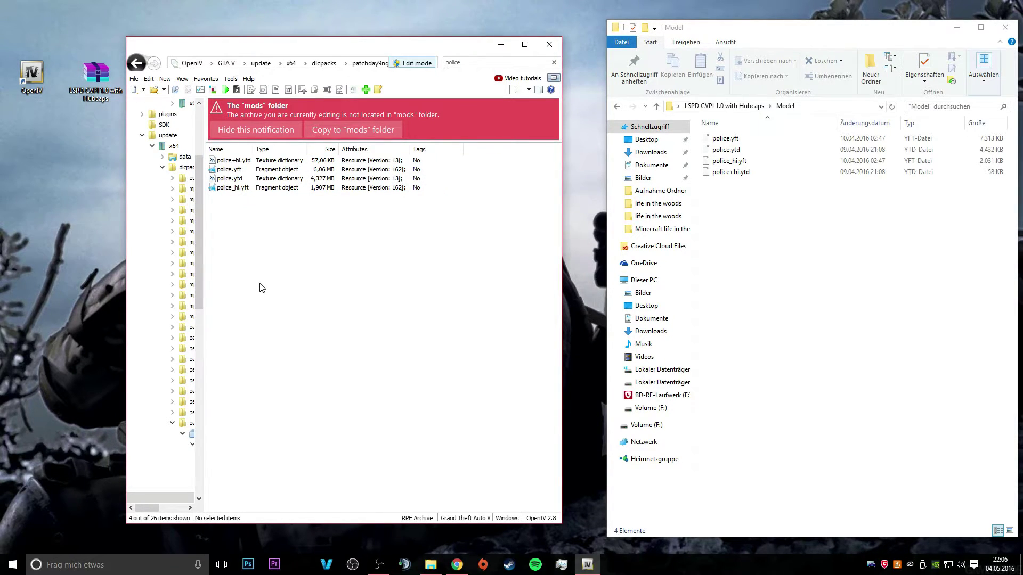
# Look through the GTA 5 mods folder on Volume (F:) and its GTA 5 data subfolder in a second File Explorer window, and close it
pyautogui.rightClick(431, 565)
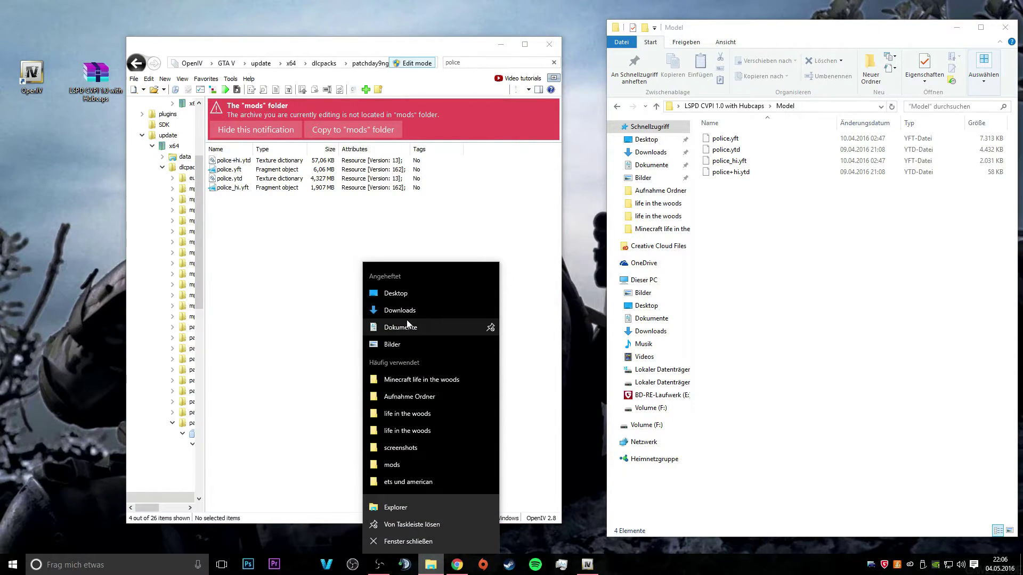
pyautogui.click(410, 333)
pyautogui.click(44, 406)
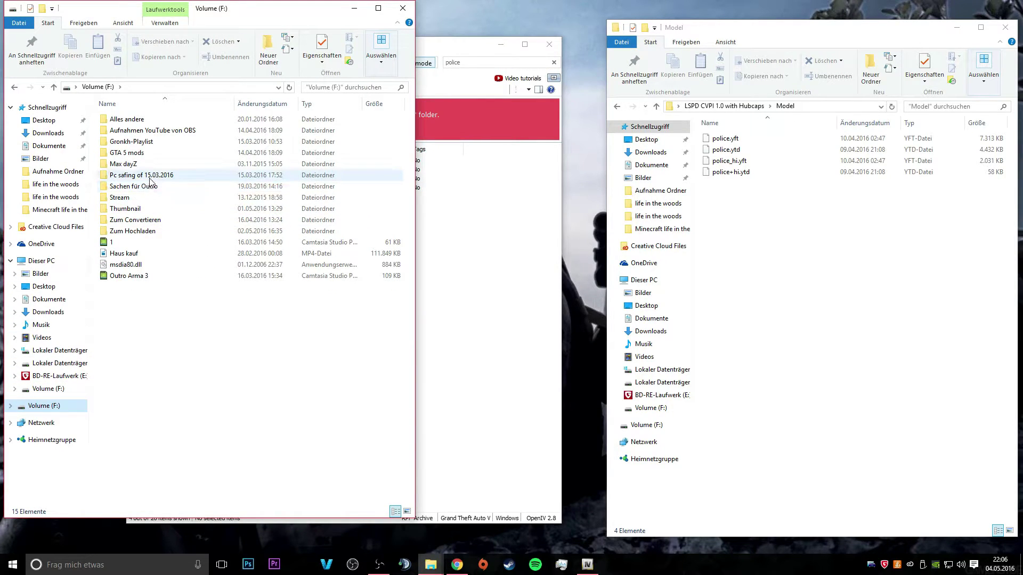
pyautogui.doubleClick(137, 154)
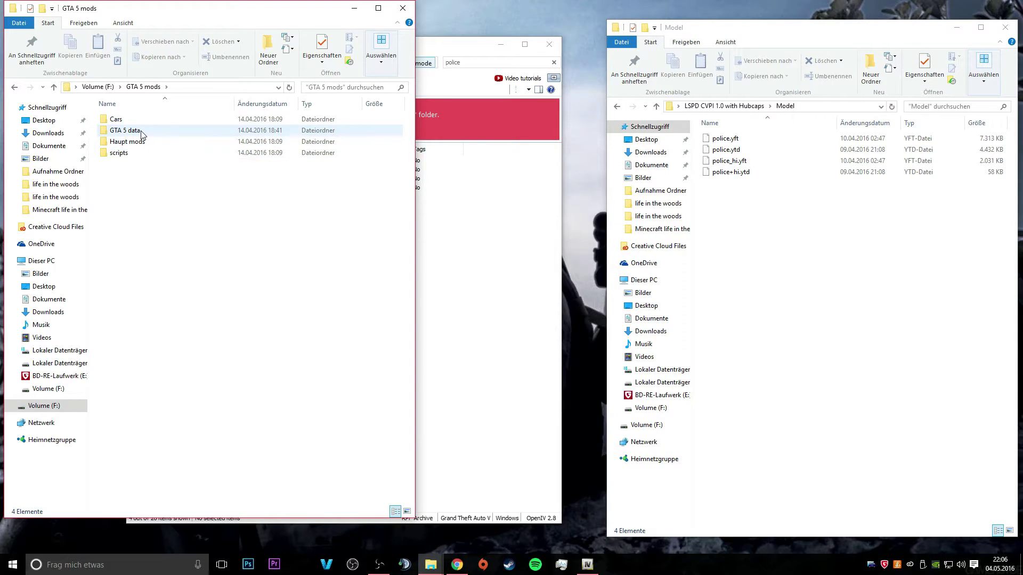
pyautogui.doubleClick(127, 131)
pyautogui.click(12, 88)
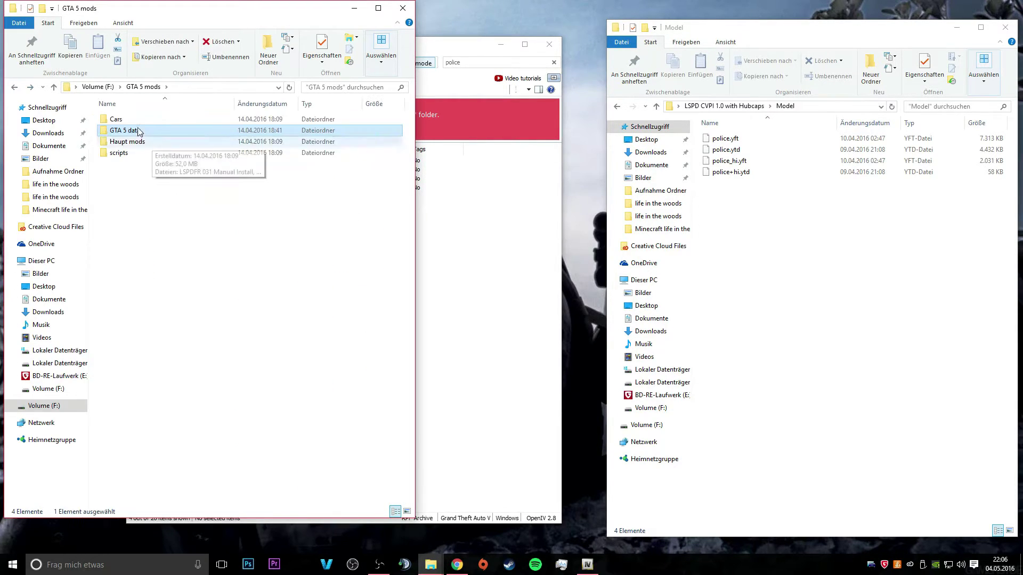
pyautogui.click(401, 9)
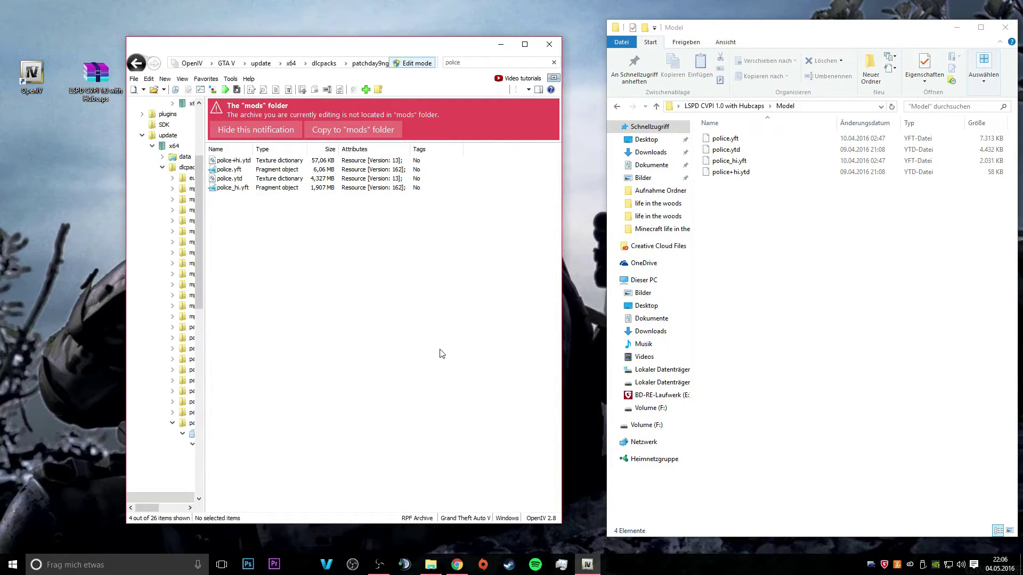
# Compare the police files in vehicles.rpf with the matching .yft and .ytd files in the mod's Model folder
pyautogui.moveTo(479, 386); pyautogui.dragTo(236, 161)
pyautogui.rightClick(240, 170)
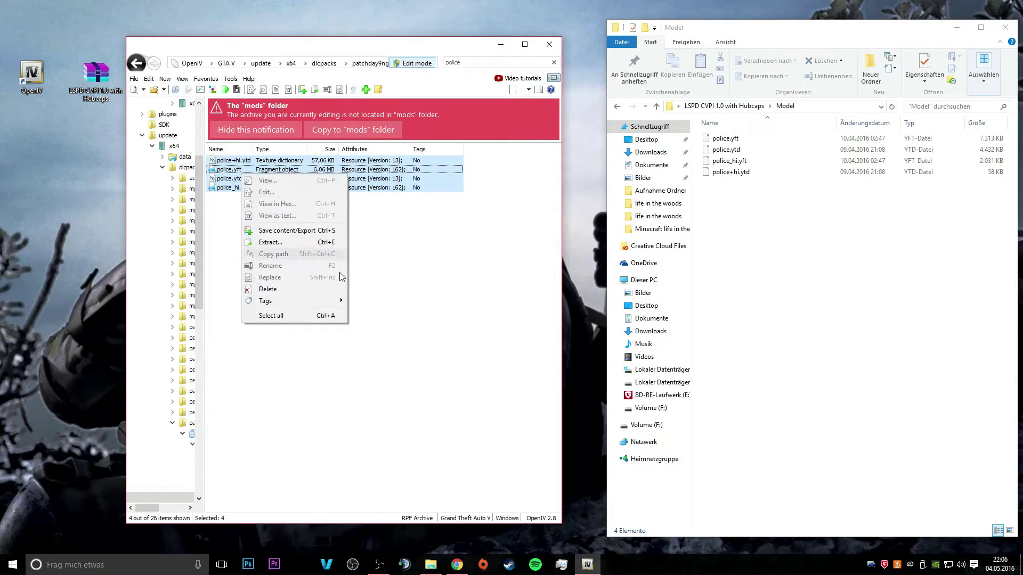
pyautogui.click(323, 212)
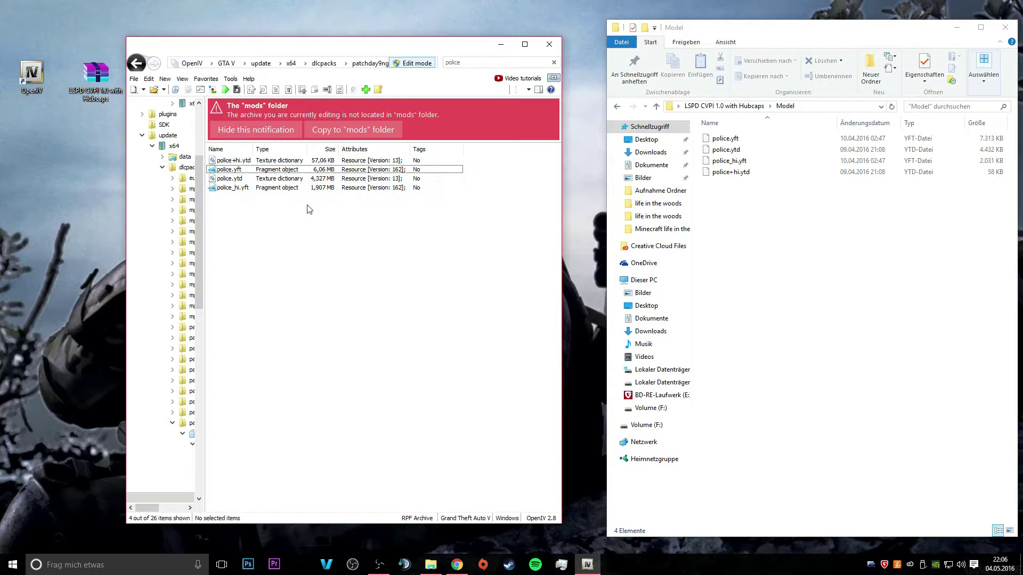
pyautogui.moveTo(743, 204); pyautogui.dragTo(723, 134)
pyautogui.click(417, 263)
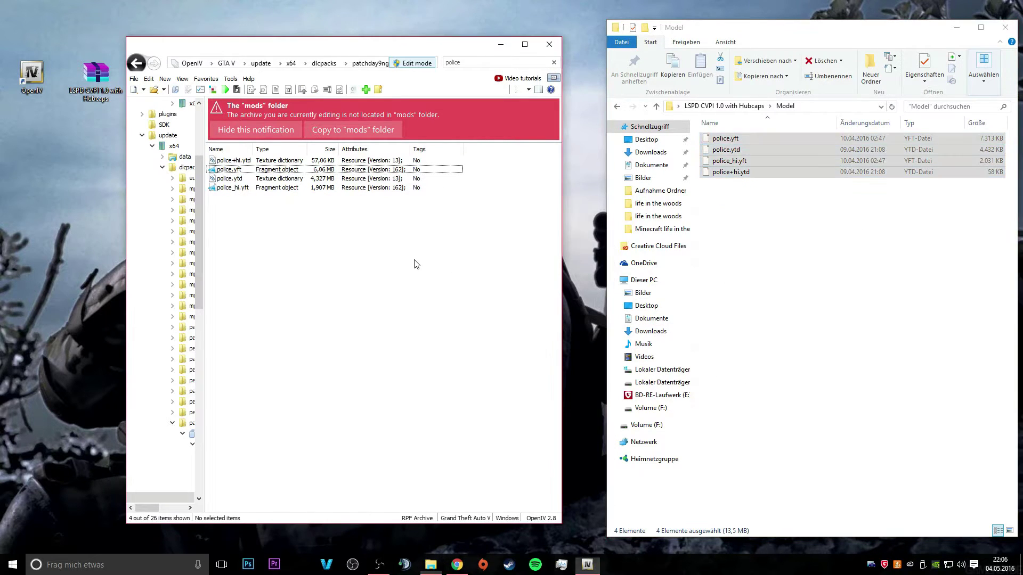
pyautogui.click(747, 245)
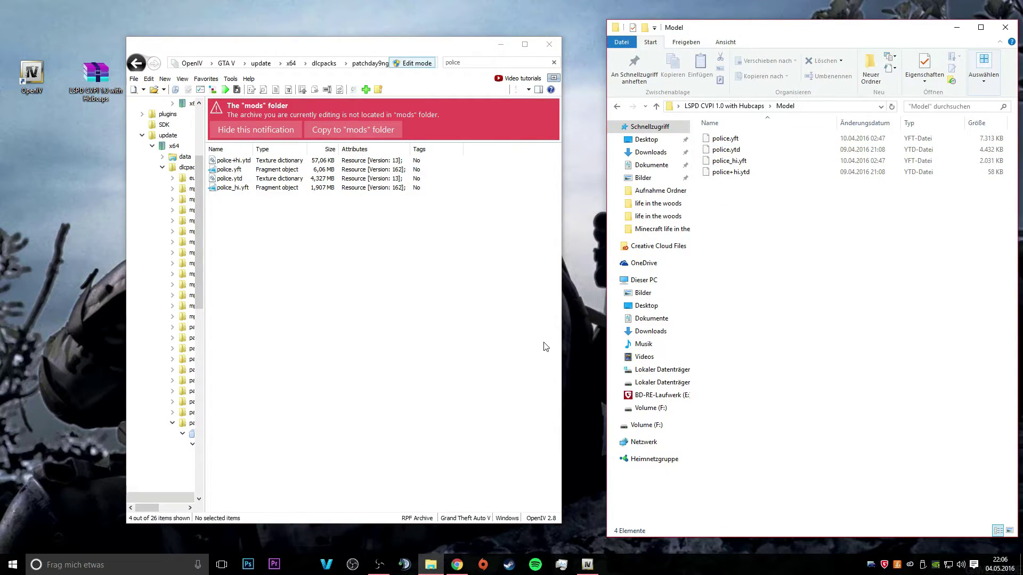
pyautogui.click(249, 235)
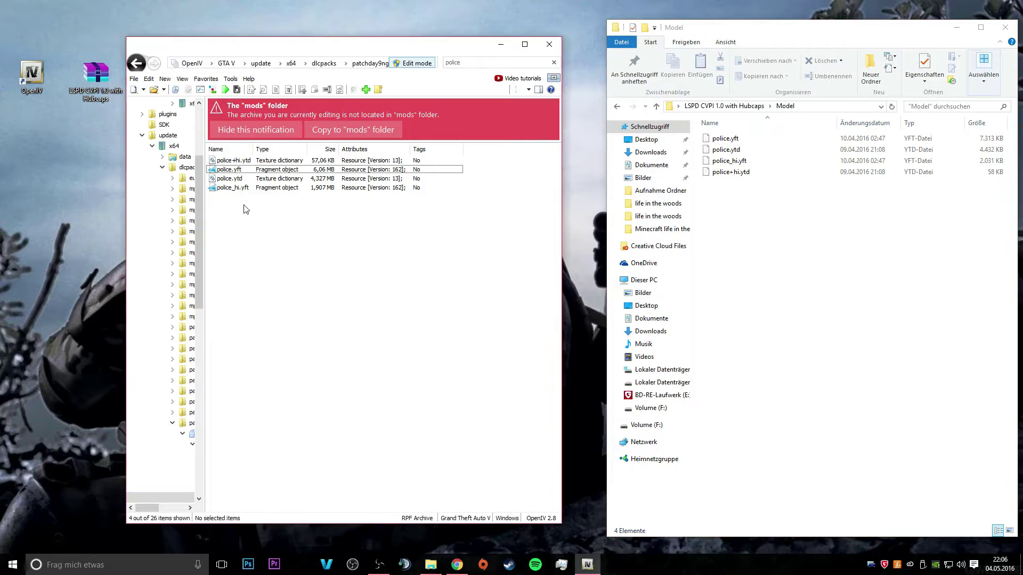
# Preview the archive's police.yft in the Model Viewer, examine the car from another angle, and close the viewer
pyautogui.click(239, 172)
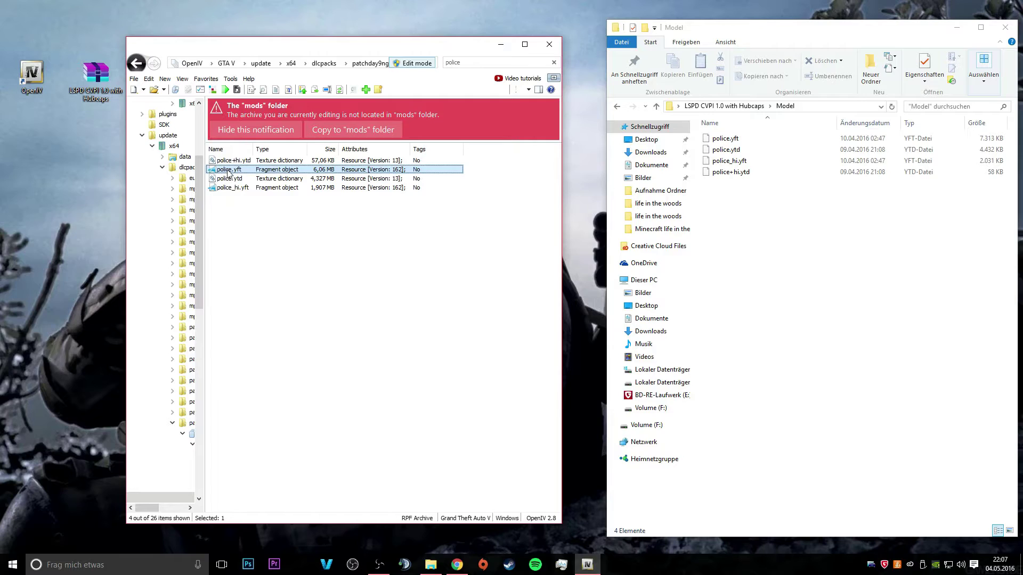
pyautogui.doubleClick(228, 172)
pyautogui.moveTo(287, 281)
pyautogui.mouseDown()
pyautogui.moveTo(200, 283)
pyautogui.moveTo(293, 312)
pyautogui.moveTo(399, 302)
pyautogui.moveTo(413, 341)
pyautogui.moveTo(306, 279)
pyautogui.mouseUp()
pyautogui.scroll(2, 259, 292)
pyautogui.scroll(-5, 251, 283)
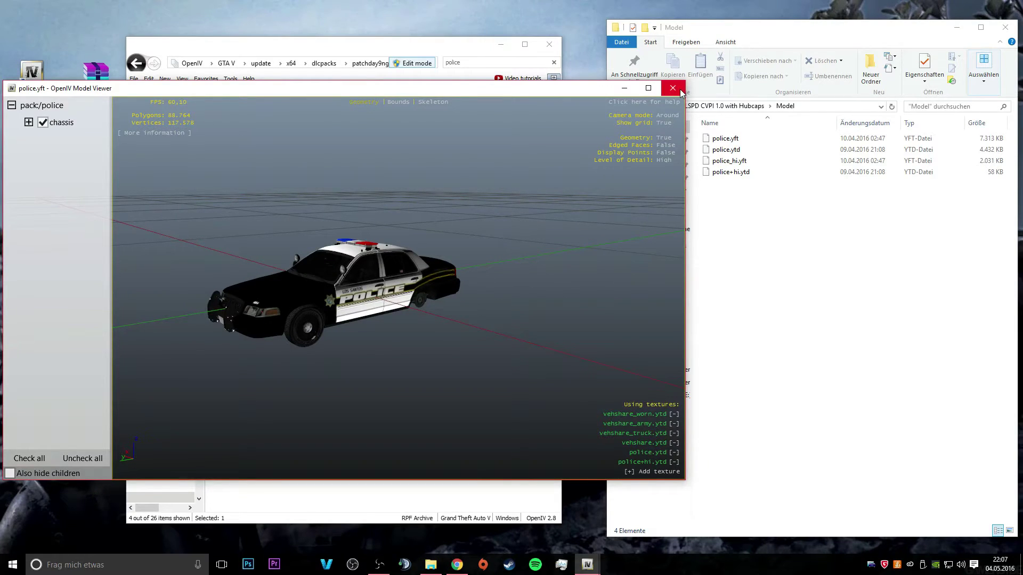
pyautogui.click(681, 88)
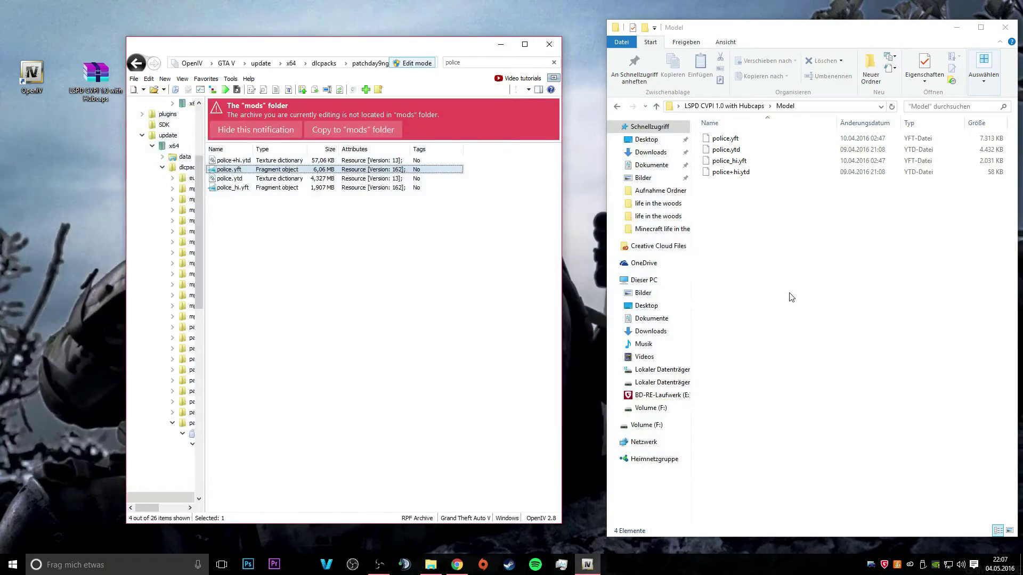
# Close the mod's folder window and return to the dlcpacks folder in OpenIV with the filter cleared
pyautogui.click(620, 107)
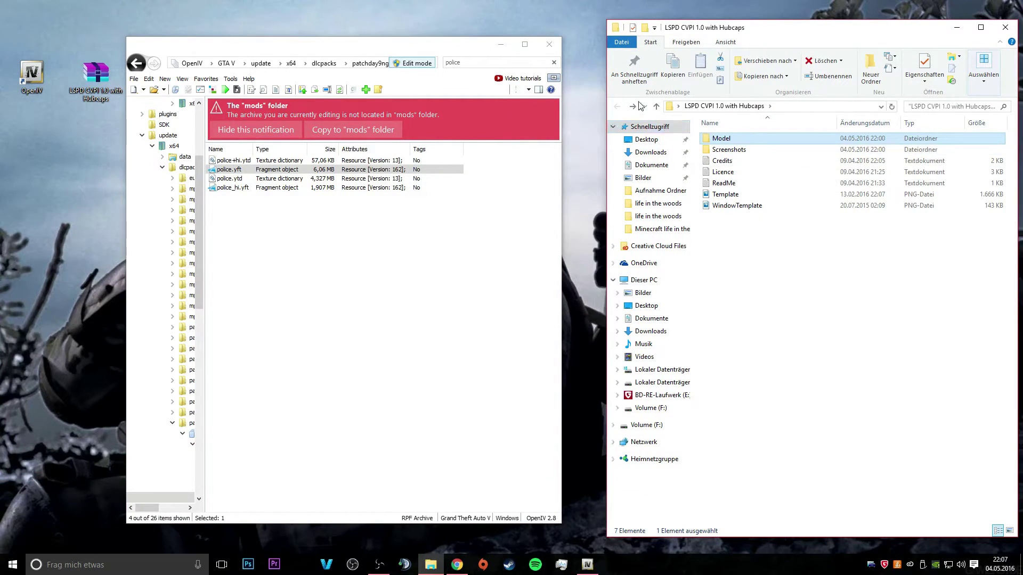
pyautogui.click(1005, 27)
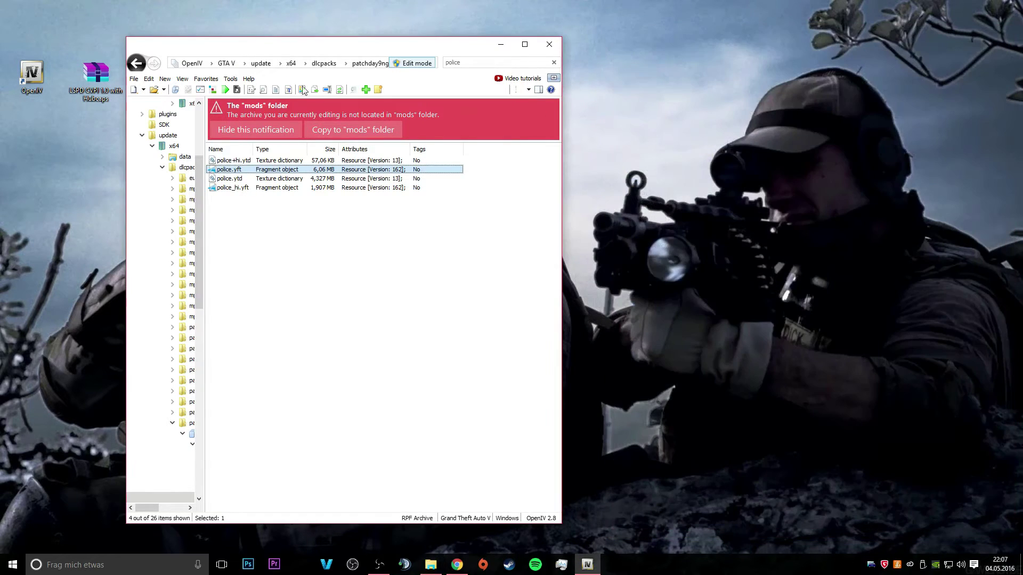
pyautogui.click(323, 63)
pyautogui.doubleClick(471, 63)
pyautogui.press('BackSpace')
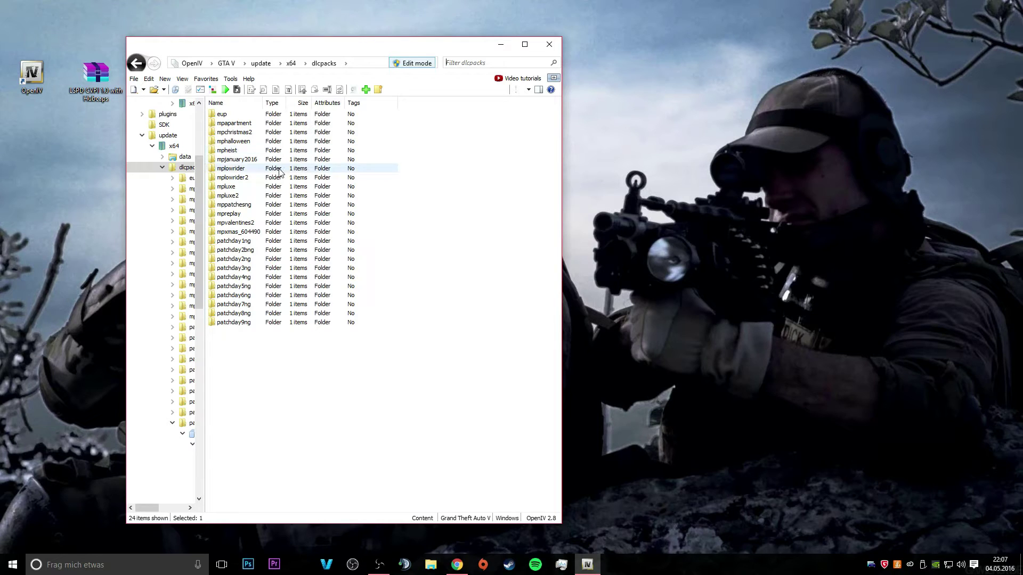
# Locate handling.meta and carvariations.meta in the data folder of mpluxe's dlc.rpf archive
pyautogui.doubleClick(242, 186)
pyautogui.doubleClick(245, 115)
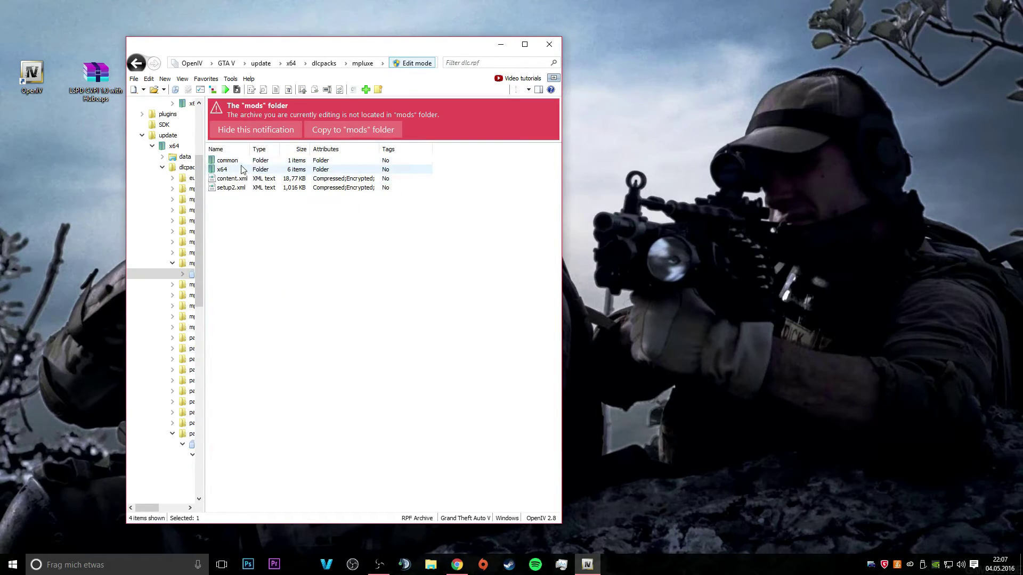
pyautogui.doubleClick(242, 170)
pyautogui.doubleClick(223, 161)
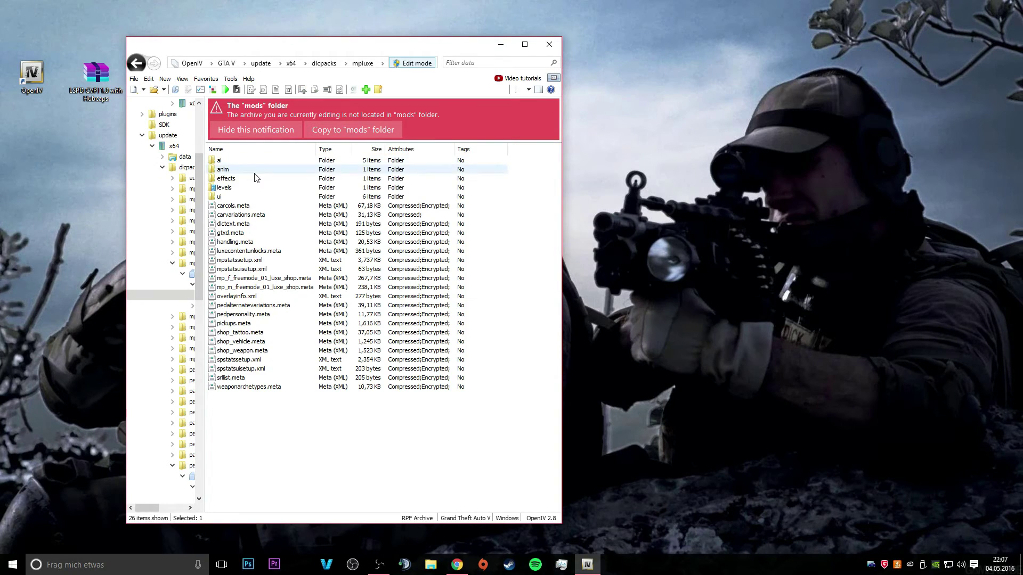
pyautogui.click(251, 243)
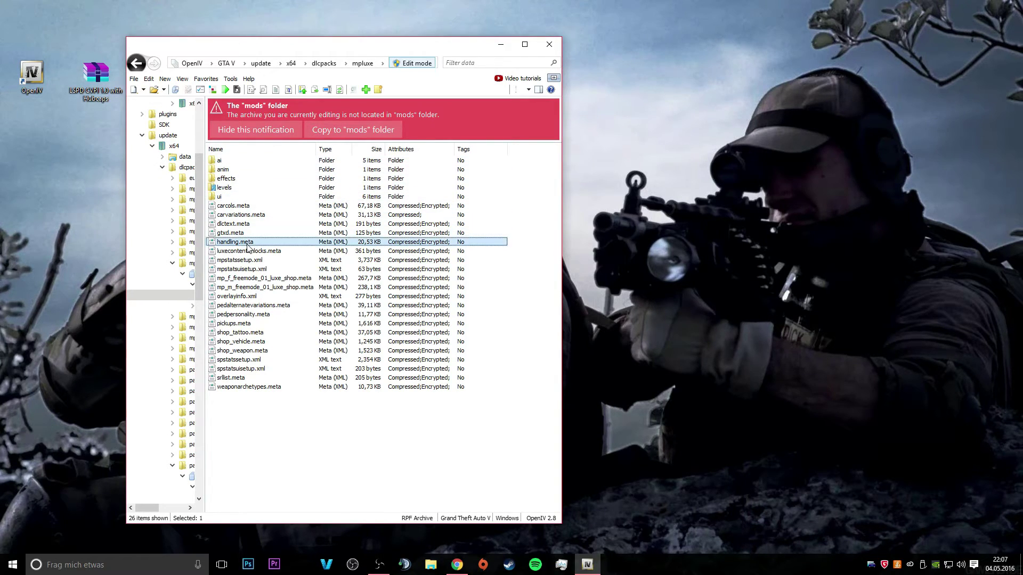
pyautogui.click(242, 215)
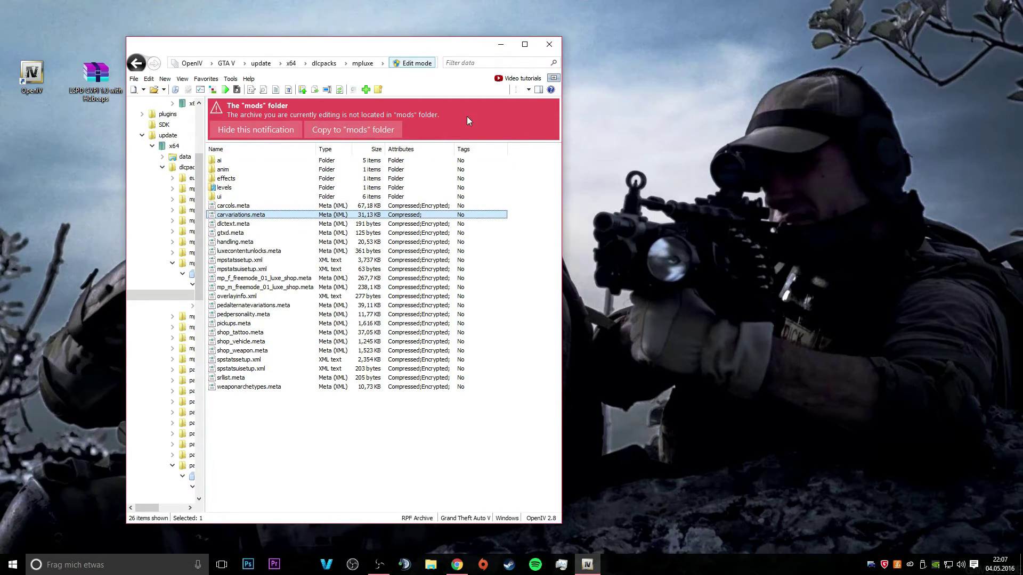
# Reopen the mod's folder beside OpenIV and check the installation path in its ReadMe
pyautogui.moveTo(306, 49); pyautogui.dragTo(483, 50)
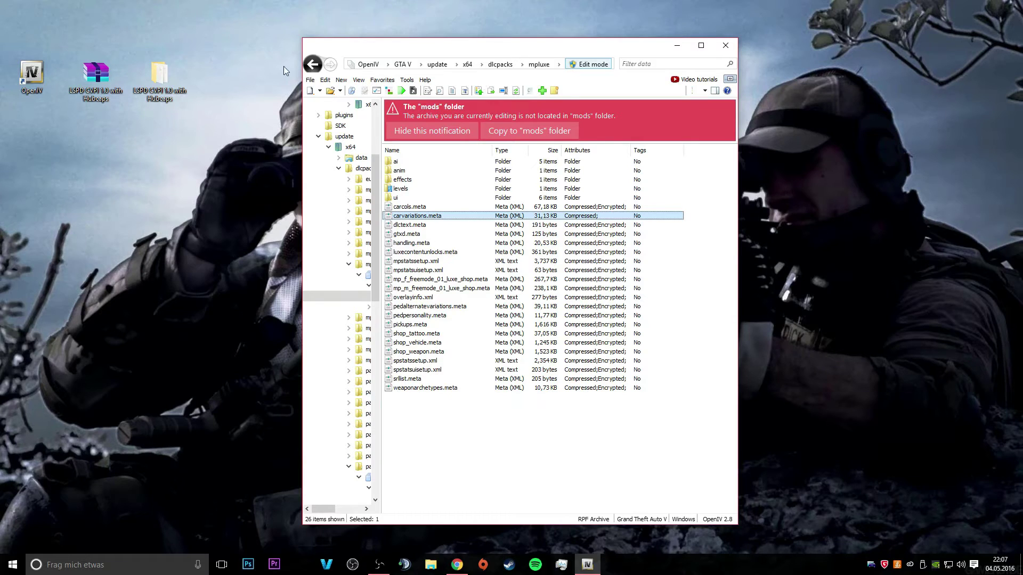
pyautogui.doubleClick(187, 75)
pyautogui.moveTo(828, 290); pyautogui.dragTo(721, 140)
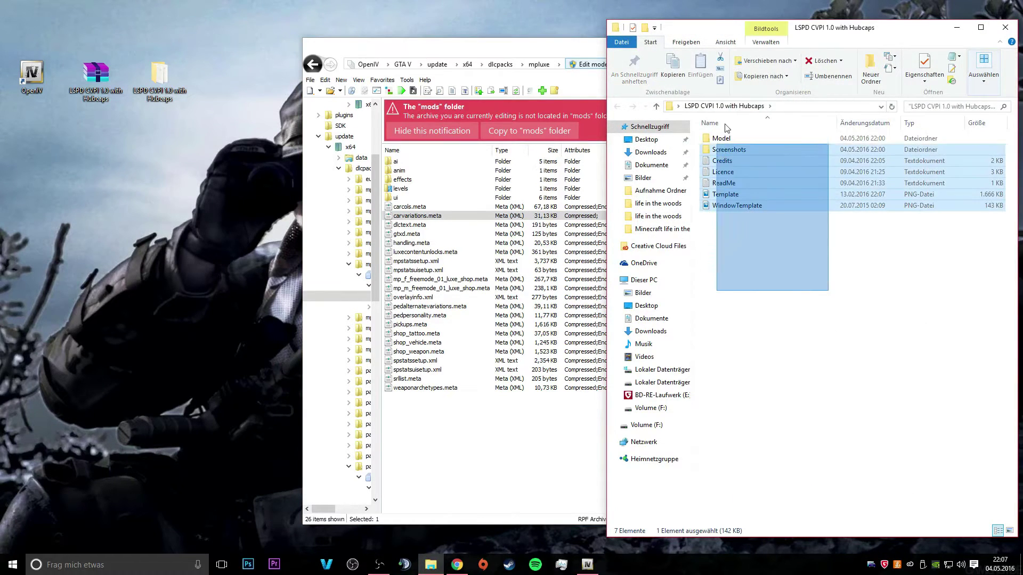
pyautogui.doubleClick(723, 183)
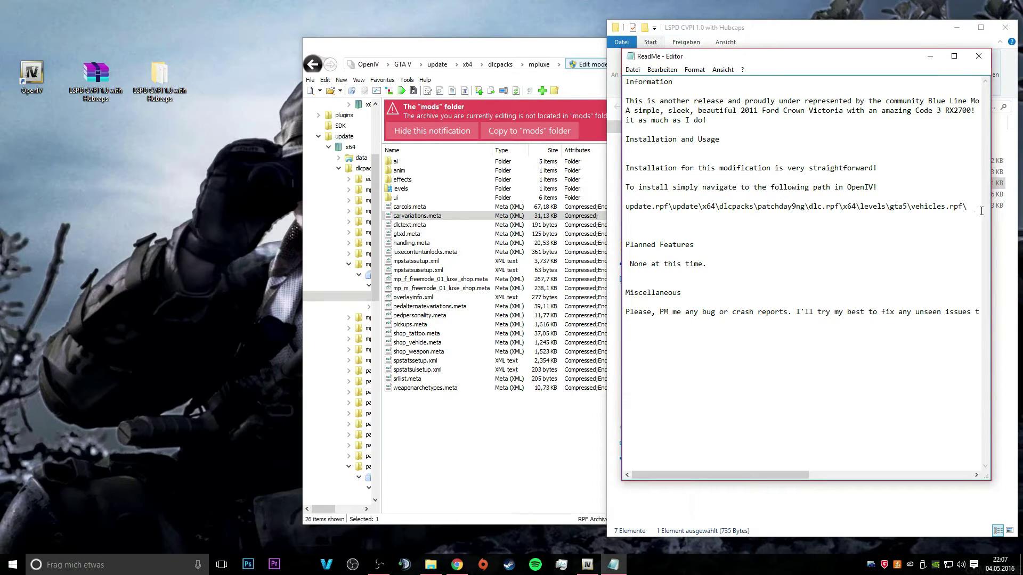
pyautogui.moveTo(625, 206); pyautogui.dragTo(950, 206)
pyautogui.press('Down')
pyautogui.press('Down')
pyautogui.click(978, 56)
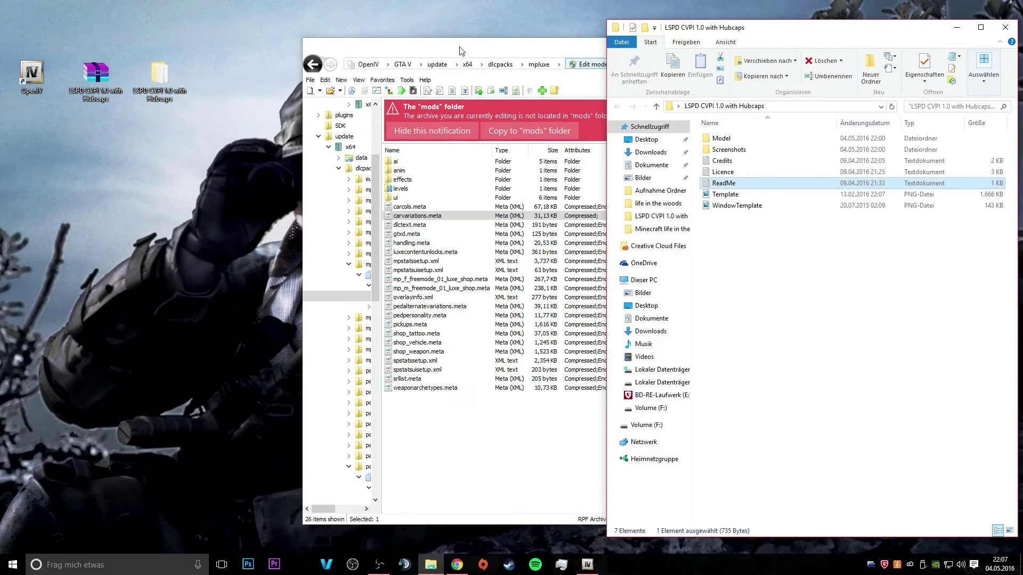
# Browse from the GTA V root folder to update\x64\dlcpacks in OpenIV and examine its list of packs
pyautogui.click(403, 64)
pyautogui.click(416, 189)
pyautogui.doubleClick(415, 189)
pyautogui.doubleClick(410, 118)
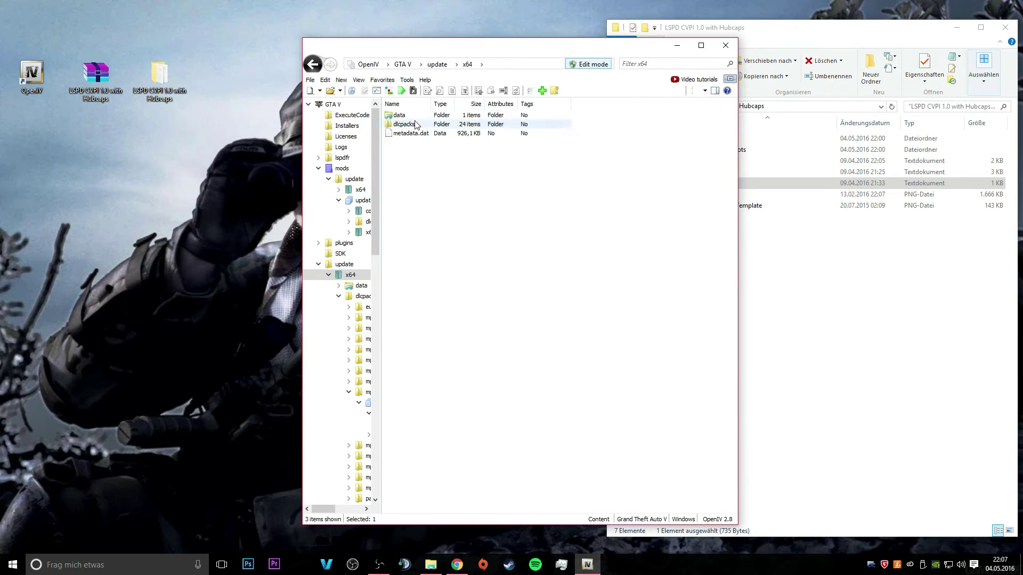
pyautogui.doubleClick(412, 124)
pyautogui.hotkey('ctrl', 'a')
pyautogui.click(469, 389)
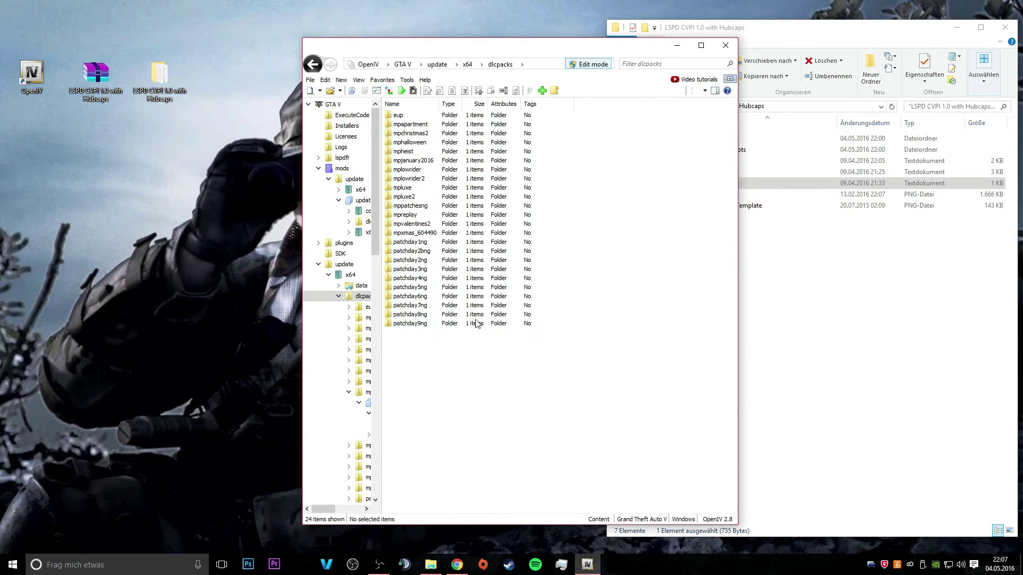
# Return to the GTA V root folder and examine the x64a.rpf to x64w.rpf archives
pyautogui.click(403, 64)
pyautogui.scroll(-20, 471, 377)
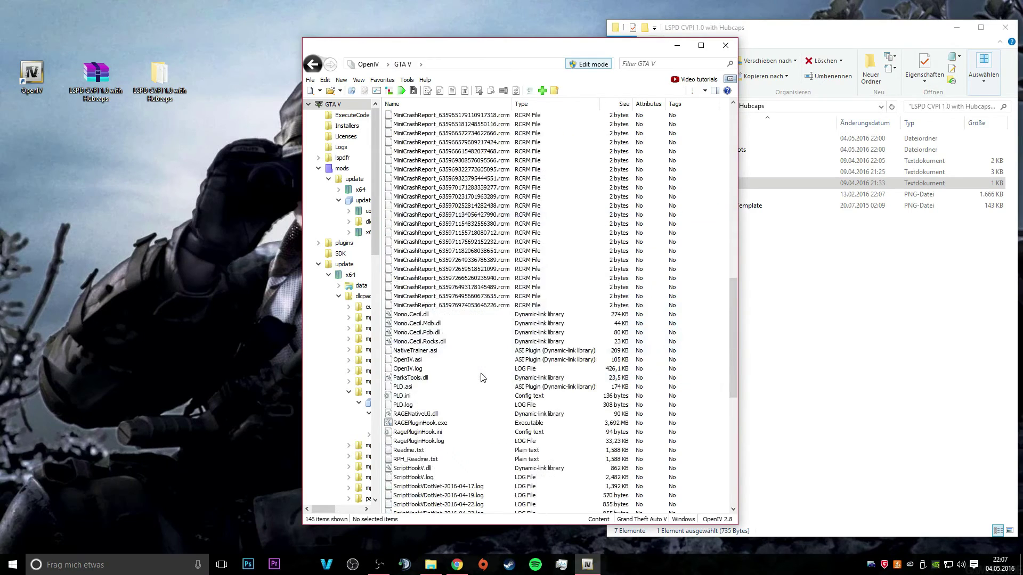
pyautogui.scroll(5, 474, 320)
pyautogui.scroll(-5, 477, 277)
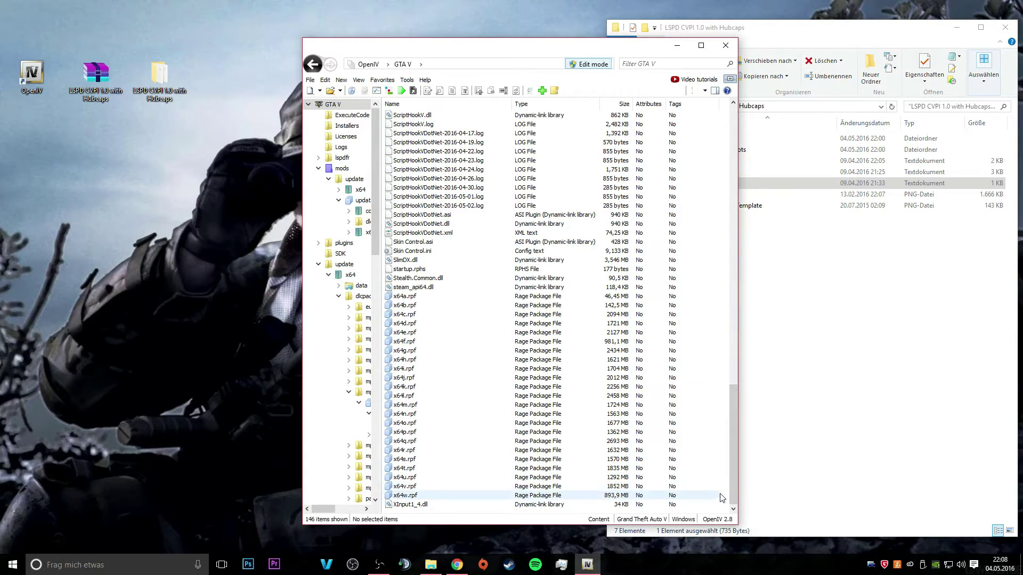
pyautogui.moveTo(457, 491); pyautogui.dragTo(448, 297)
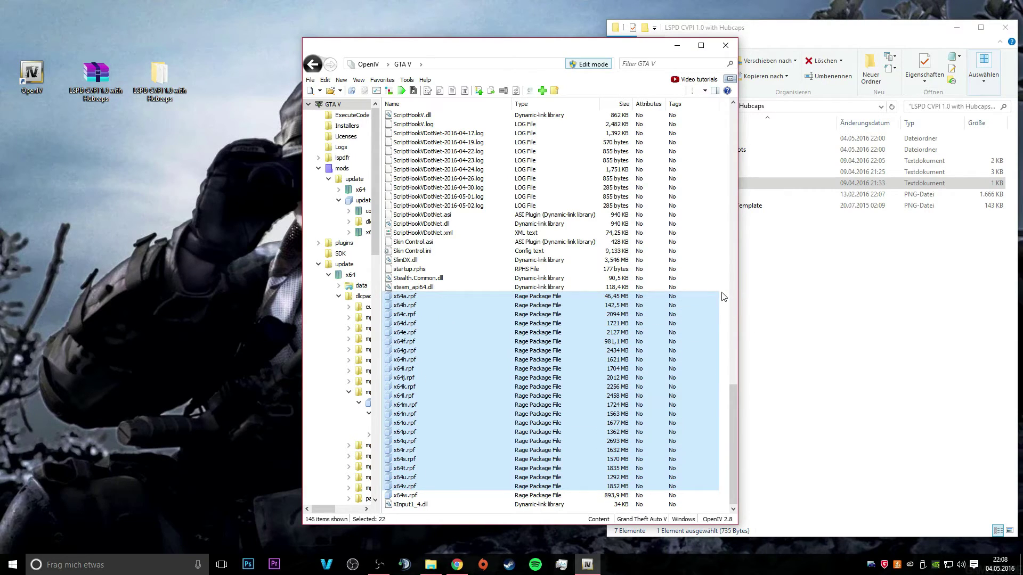
pyautogui.click(418, 362)
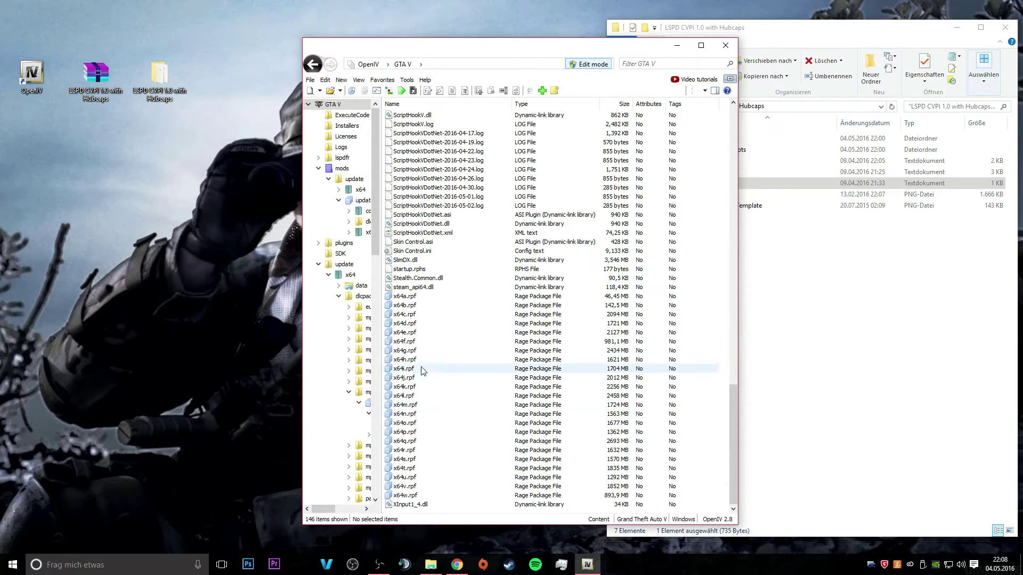
# Look through the vehicle files in x64e.rpf\levels\gta5\vehicles.rpf, and close OpenIV and the mod's folder window
pyautogui.doubleClick(425, 333)
pyautogui.doubleClick(400, 161)
pyautogui.doubleClick(405, 170)
pyautogui.doubleClick(407, 189)
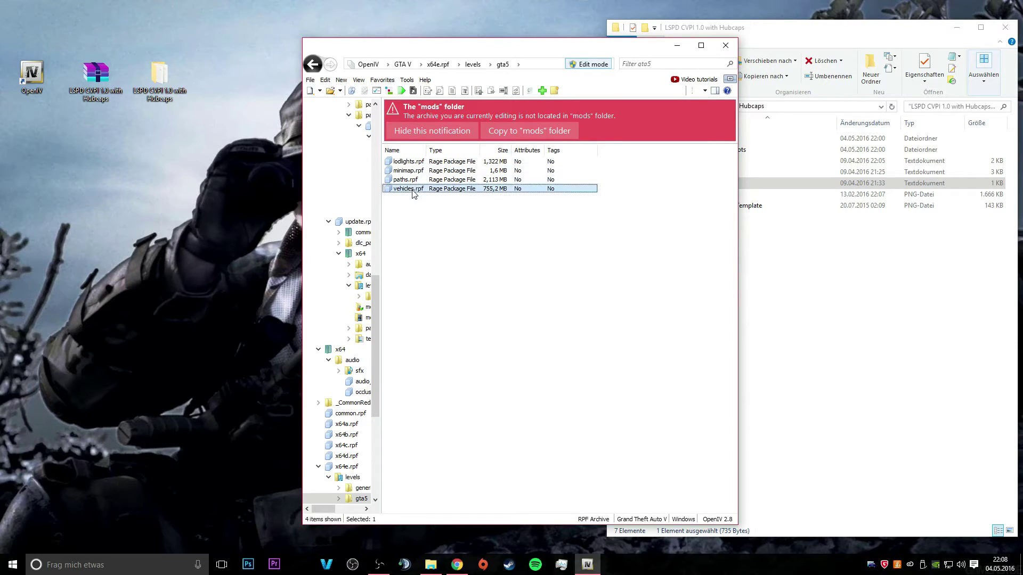
pyautogui.scroll(-10, 669, 238)
pyautogui.moveTo(733, 180); pyautogui.dragTo(729, 507)
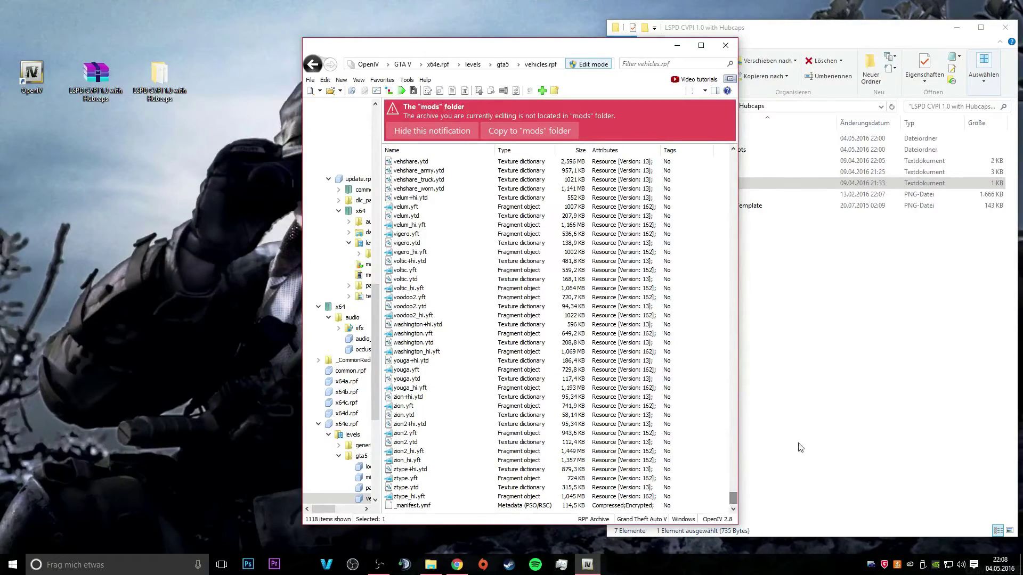
pyautogui.click(725, 46)
pyautogui.click(1005, 27)
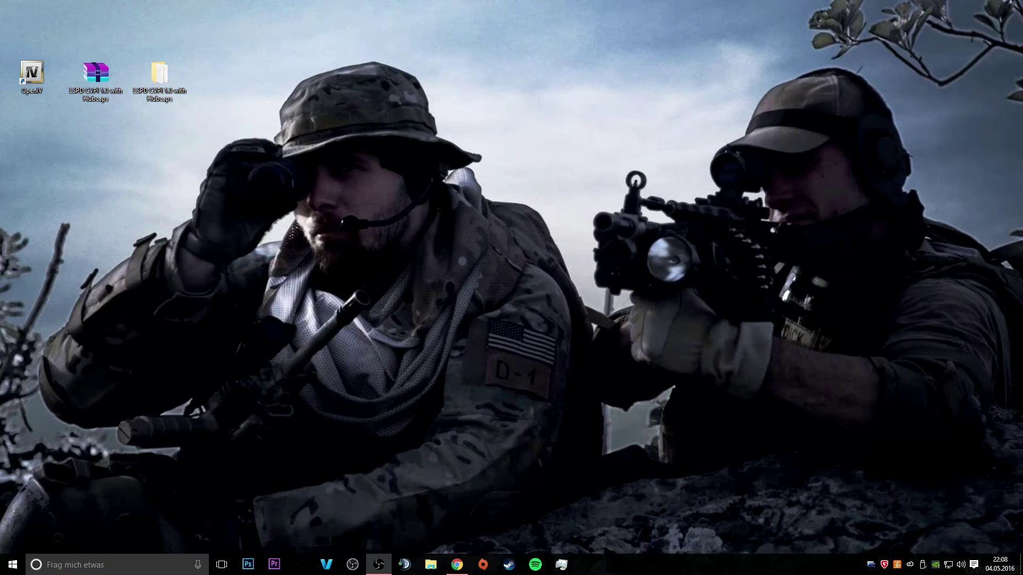
# Switch to Chrome, maximize its window, and look through the SgtAlphaPlays YouTube channel page and its video sections
pyautogui.hotkey('alt', 'Tab')
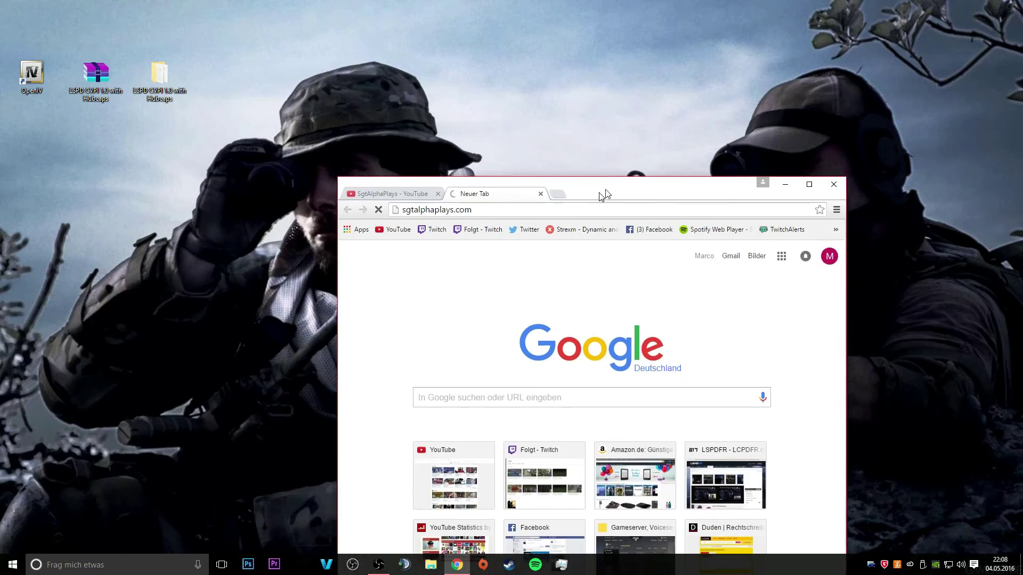
pyautogui.moveTo(561, 181); pyautogui.dragTo(591, 1)
pyautogui.click(54, 6)
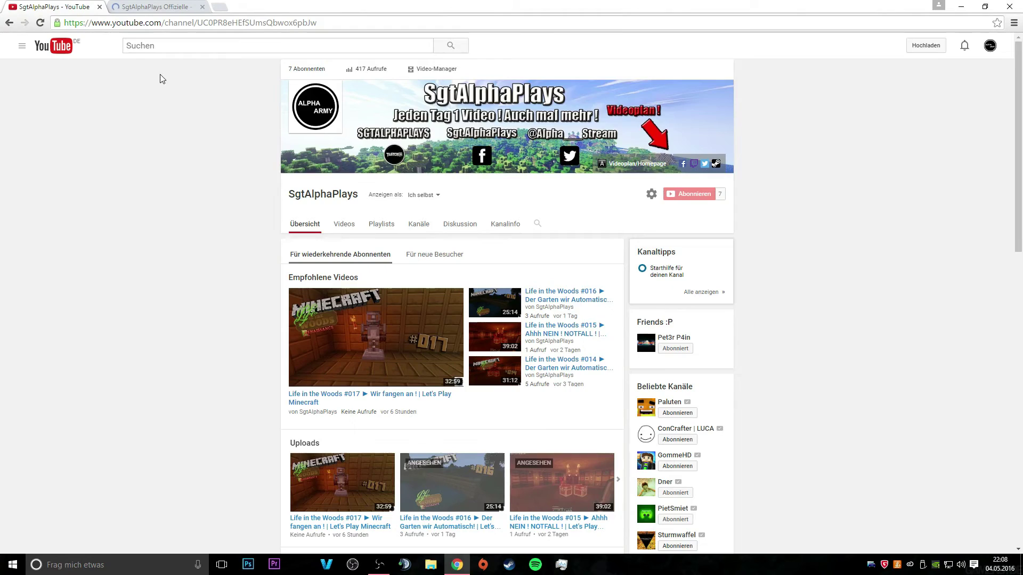
pyautogui.scroll(-6, 165, 245)
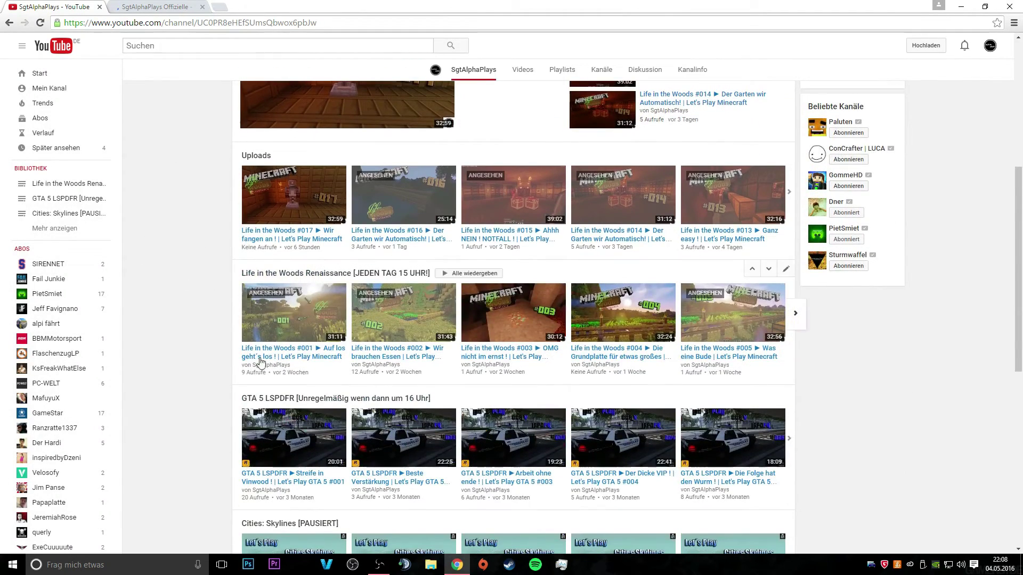
pyautogui.scroll(-11, 877, 439)
pyautogui.scroll(11, 906, 447)
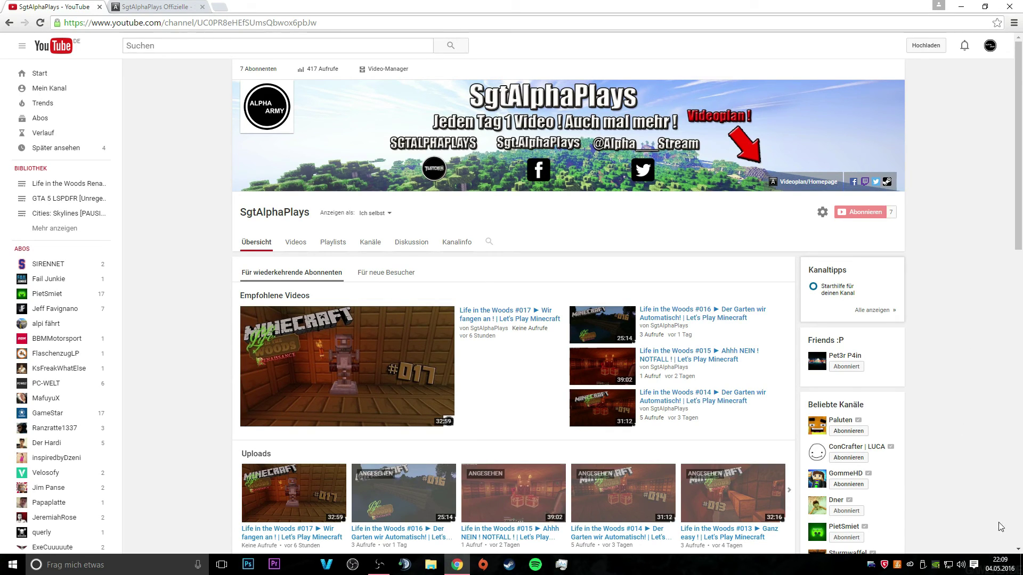
pyautogui.click(1000, 564)
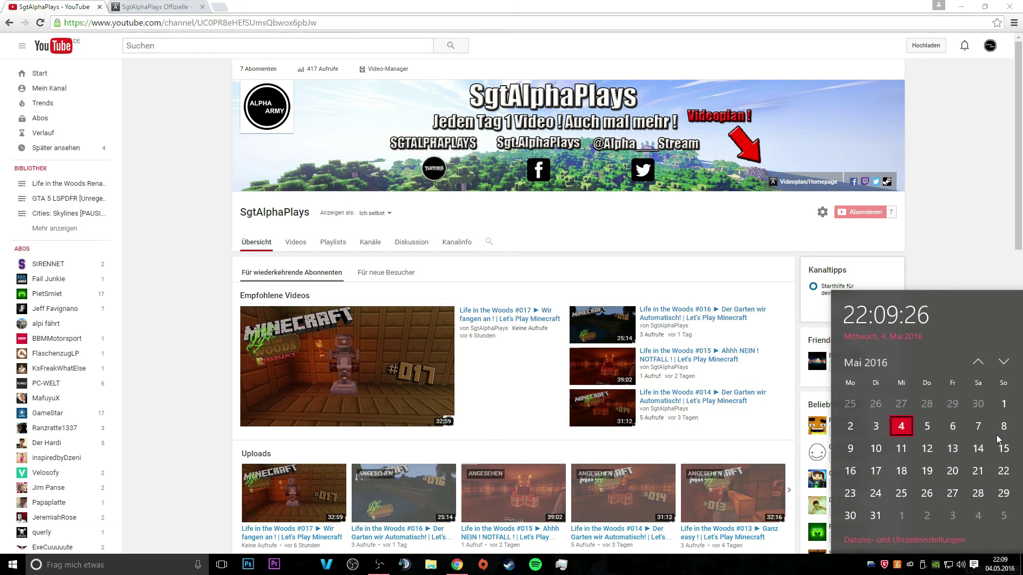
pyautogui.click(975, 208)
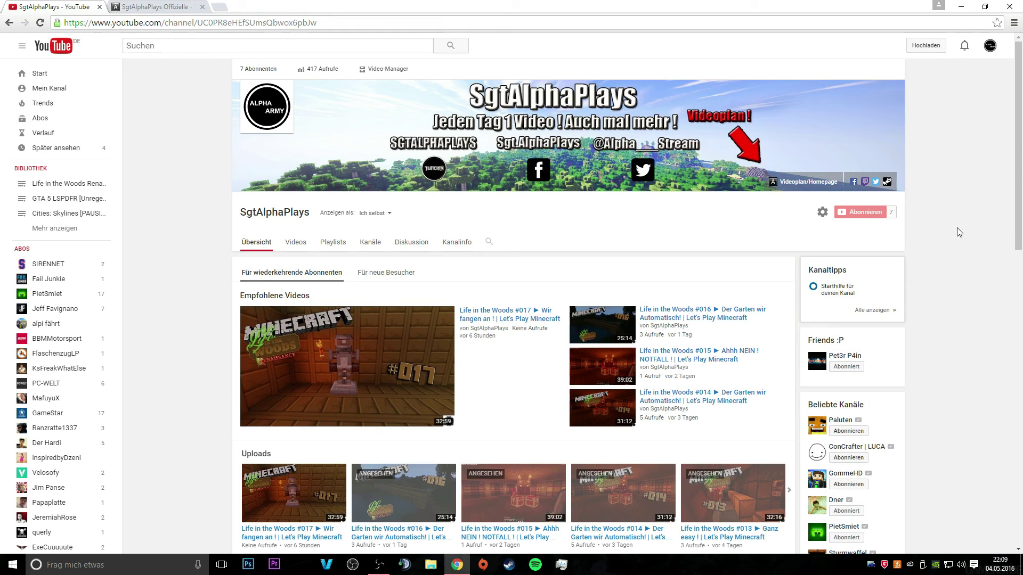